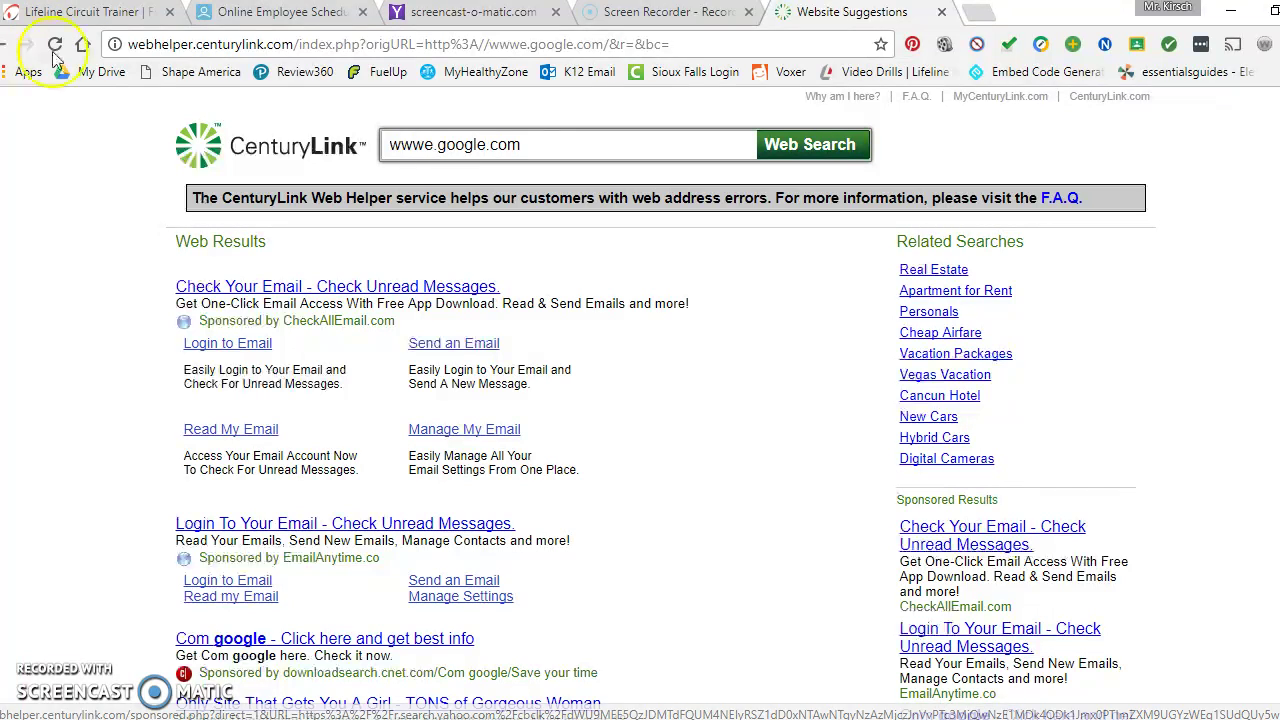
Open My Drive and inspect the actions available for the 2nd Master's Degree Info folder.
{"action": "left_click", "coordinate": [101, 72]}
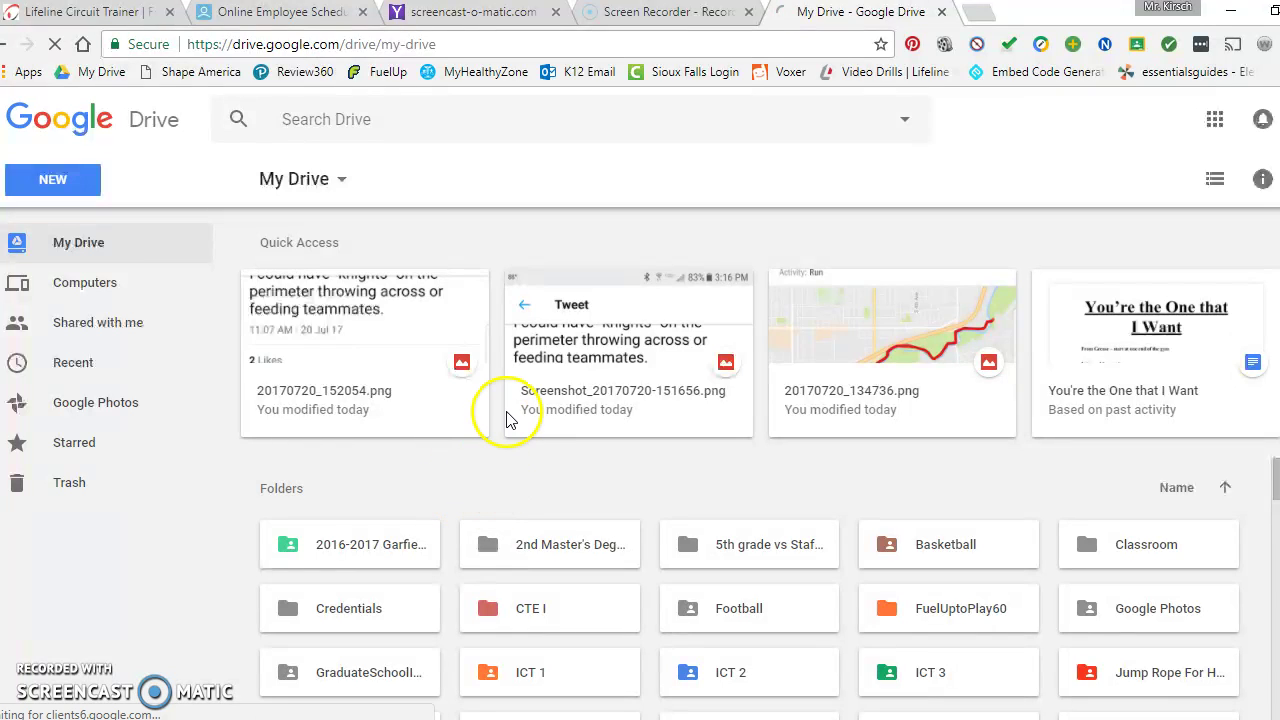
{"action": "left_click", "coordinate": [551, 545]}
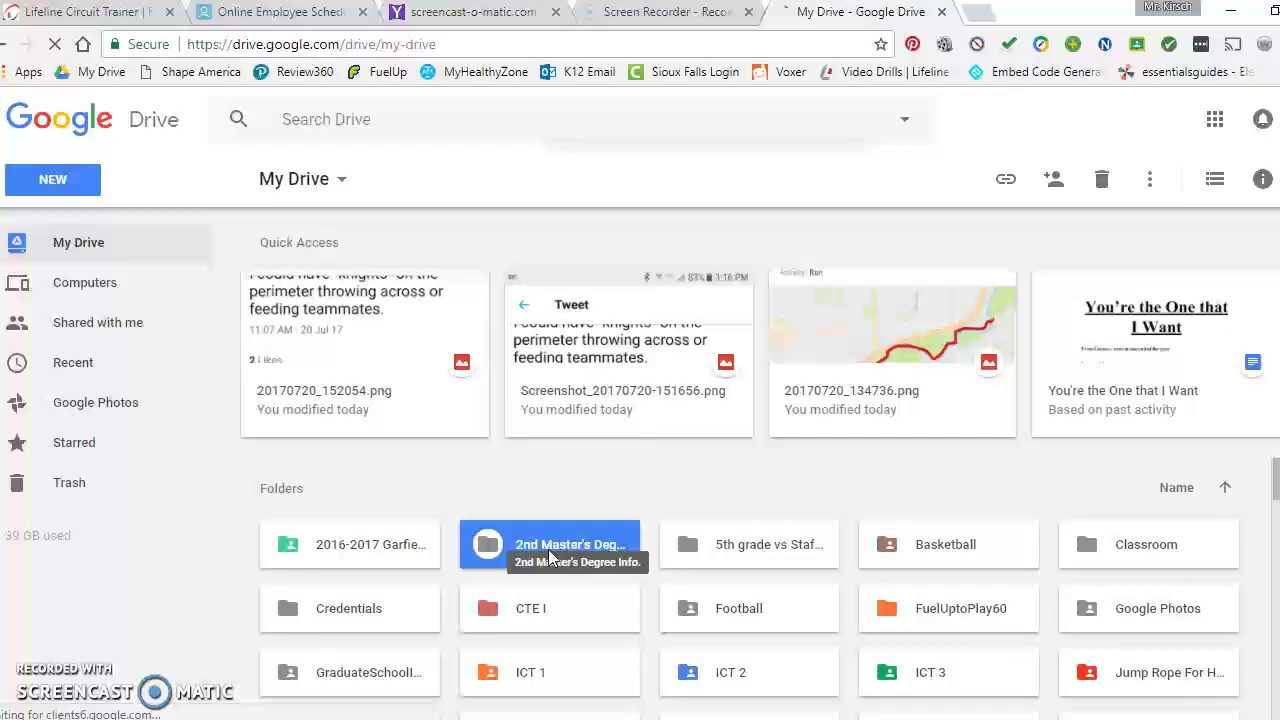
{"action": "right_click", "coordinate": [548, 549]}
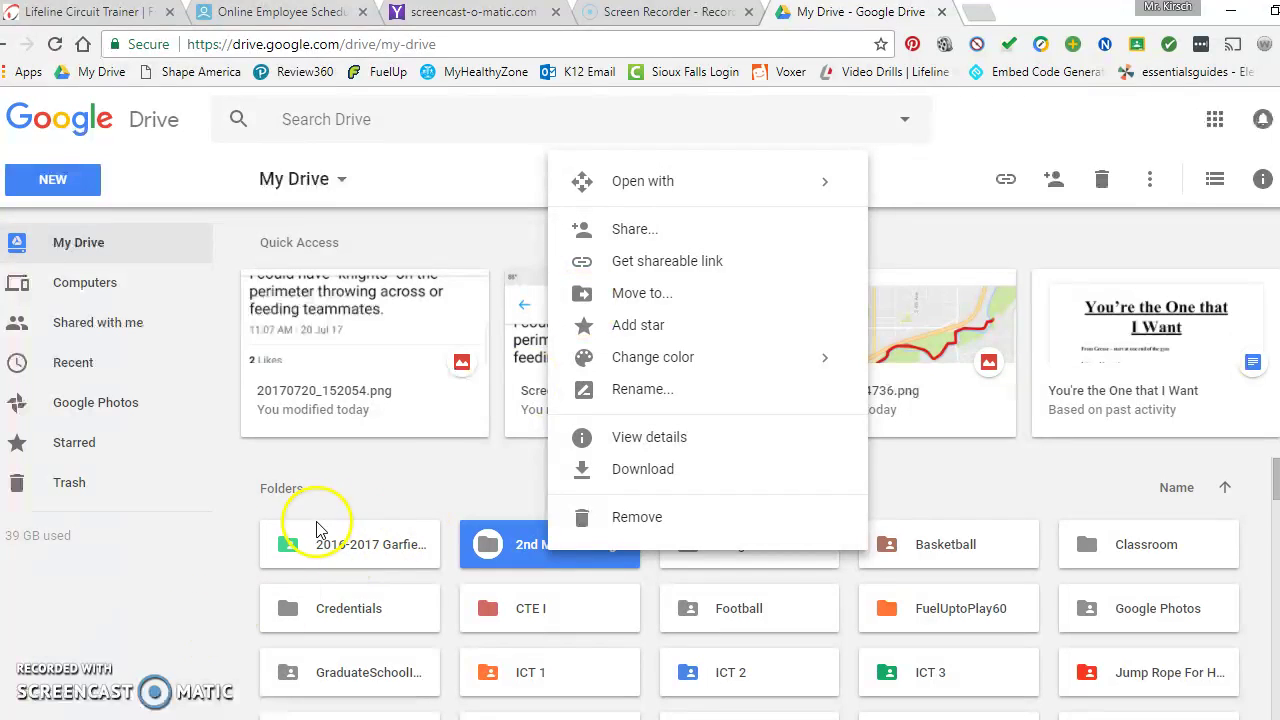
{"action": "left_click", "coordinate": [406, 479]}
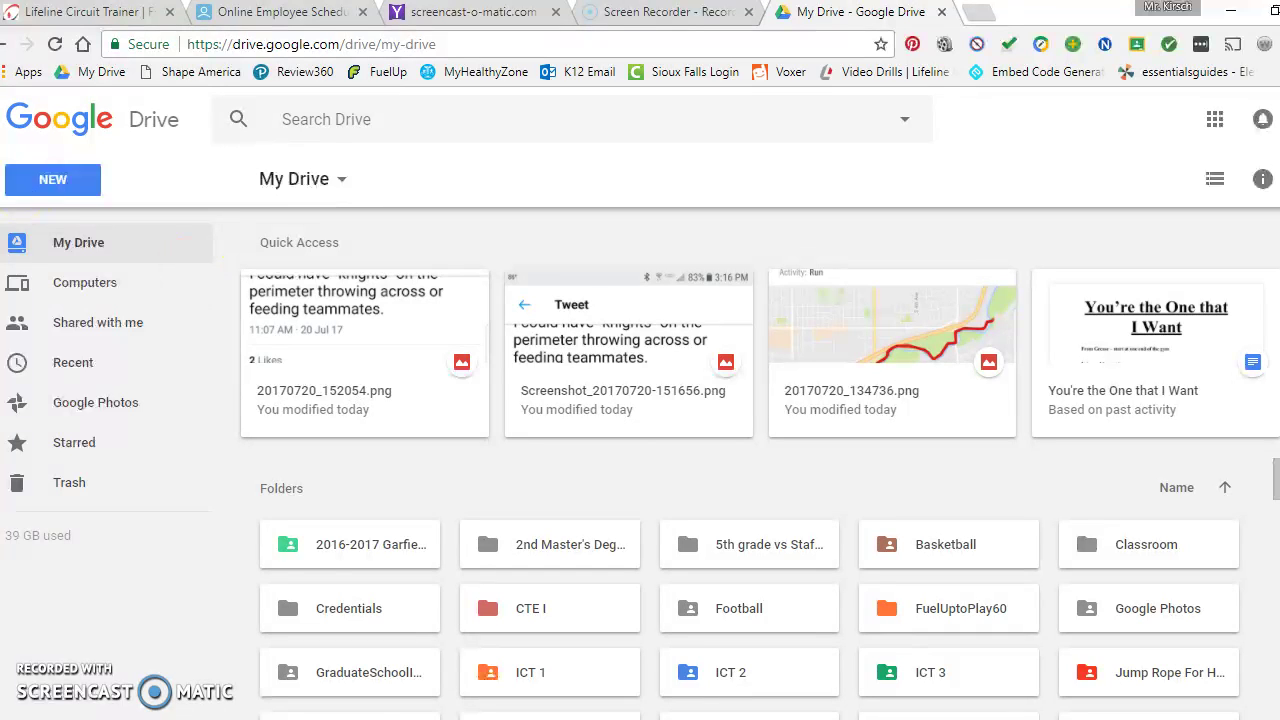
Go to the Chrome Web Store and search it for "copy folder".
{"action": "left_click", "coordinate": [22, 72]}
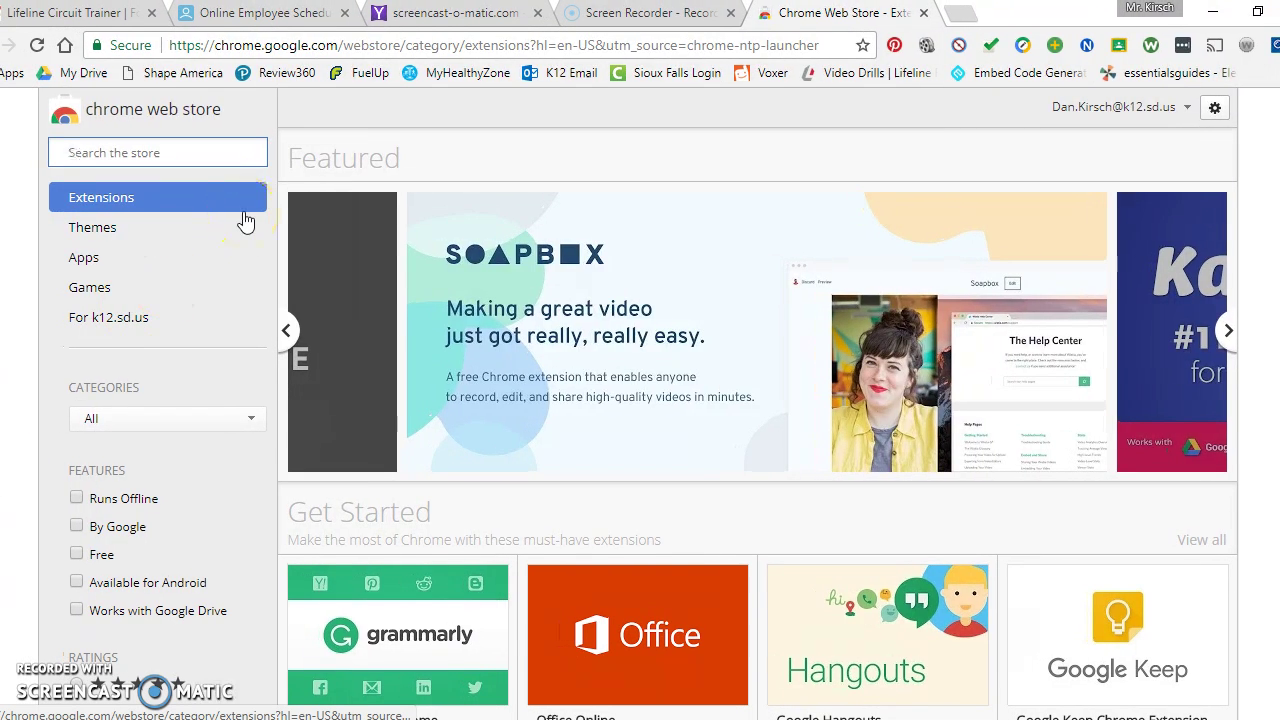
{"action": "type", "text": "cop"}
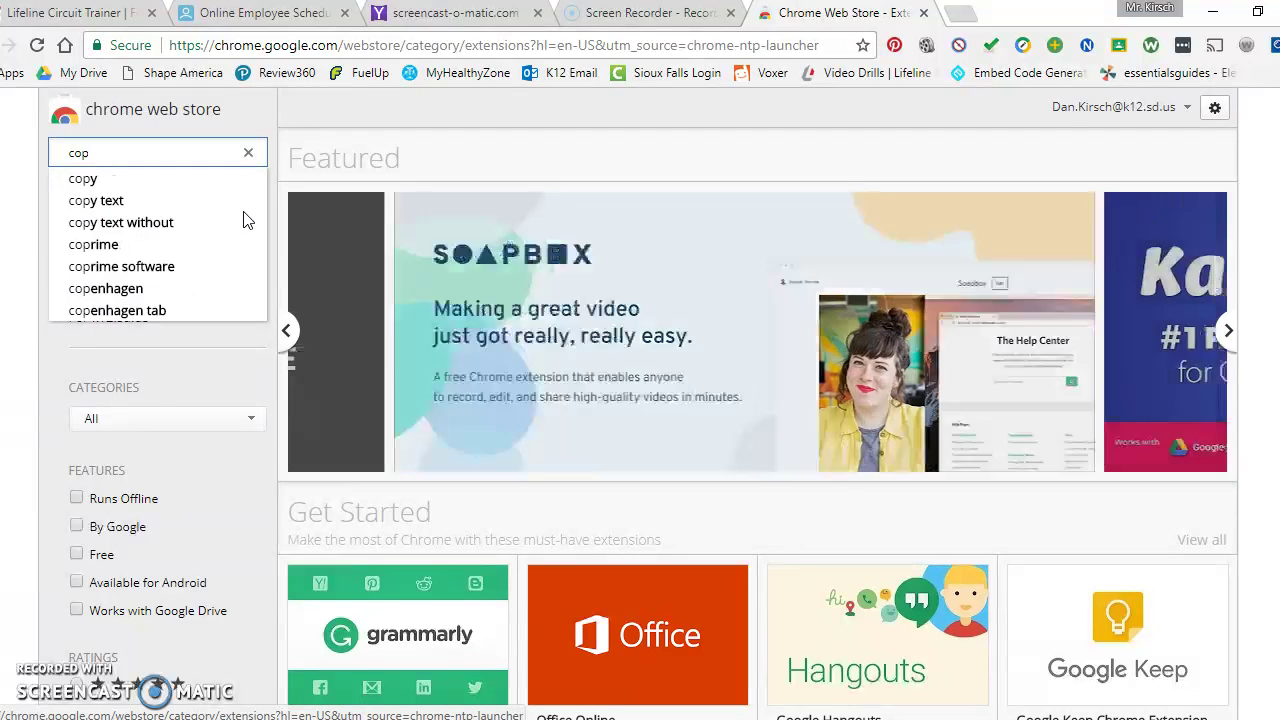
{"action": "type", "text": "y folderr"}
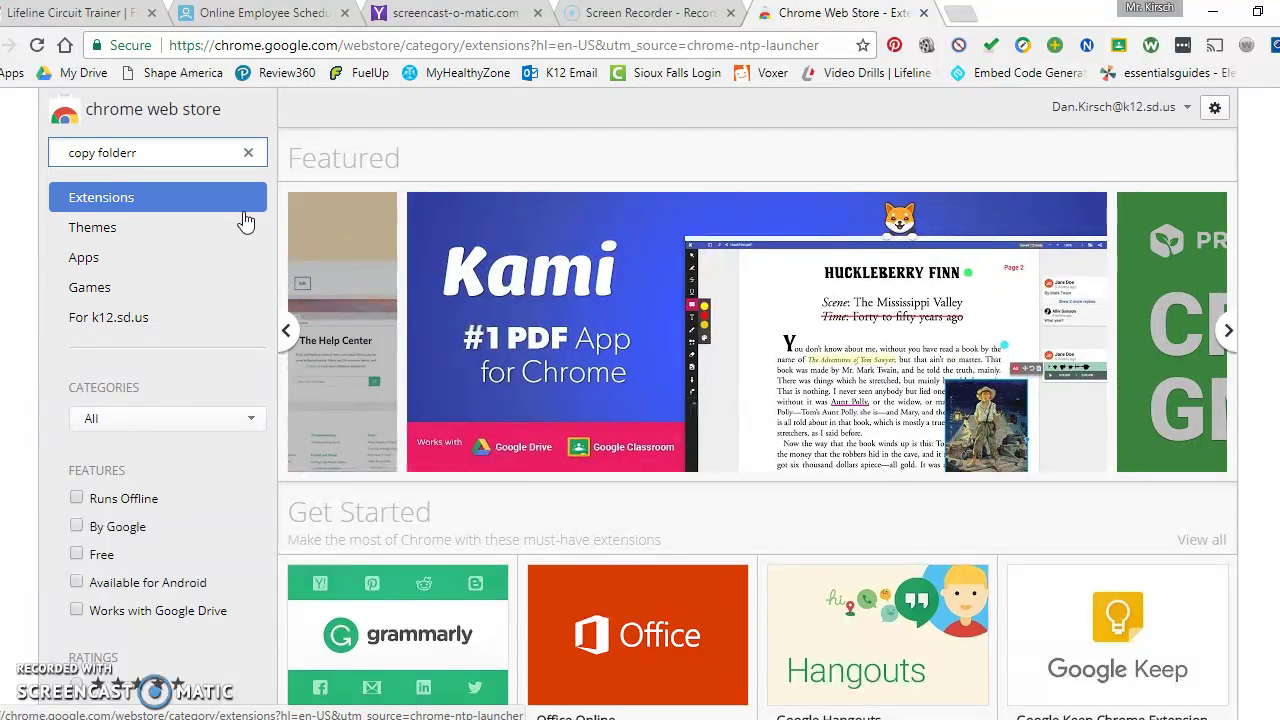
{"action": "key", "text": "BackSpace"}
{"action": "key", "text": "Return"}
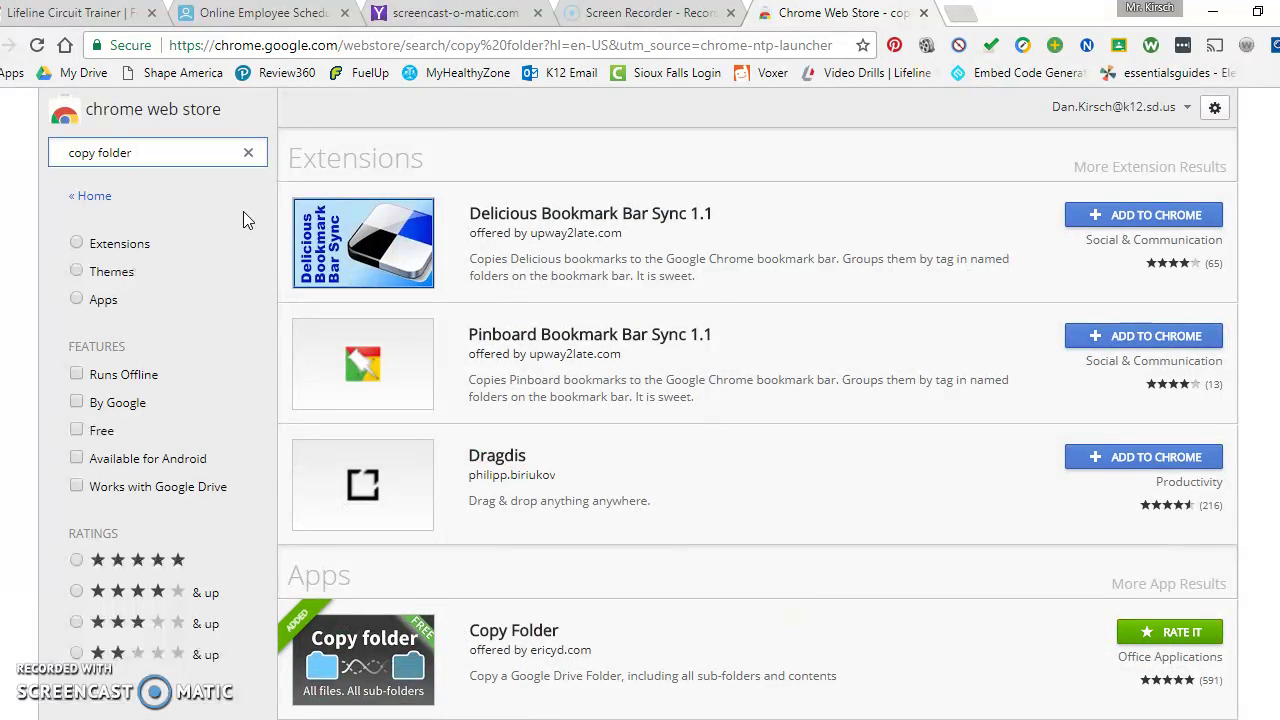
Open the details of the Copy Folder app by ericyd.com and launch its website.
{"action": "scroll", "coordinate": [737, 474], "scroll_direction": "down", "scroll_amount": 3}
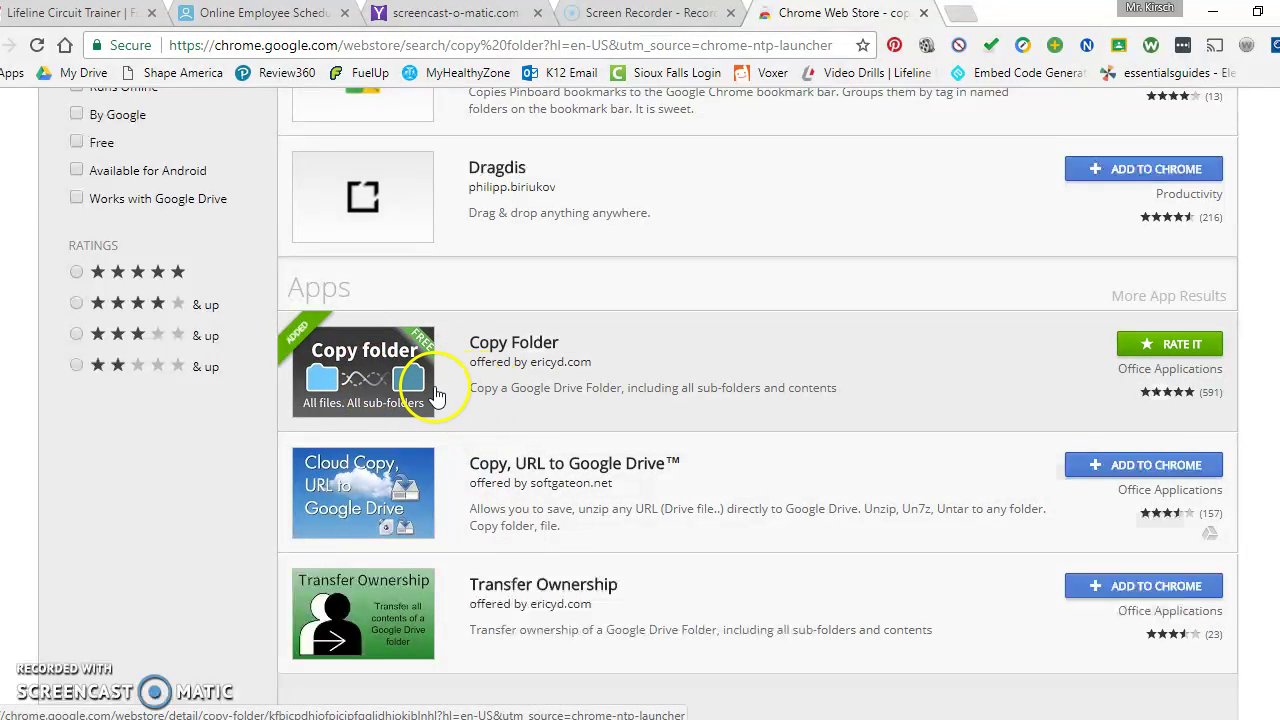
{"action": "left_click", "coordinate": [402, 396]}
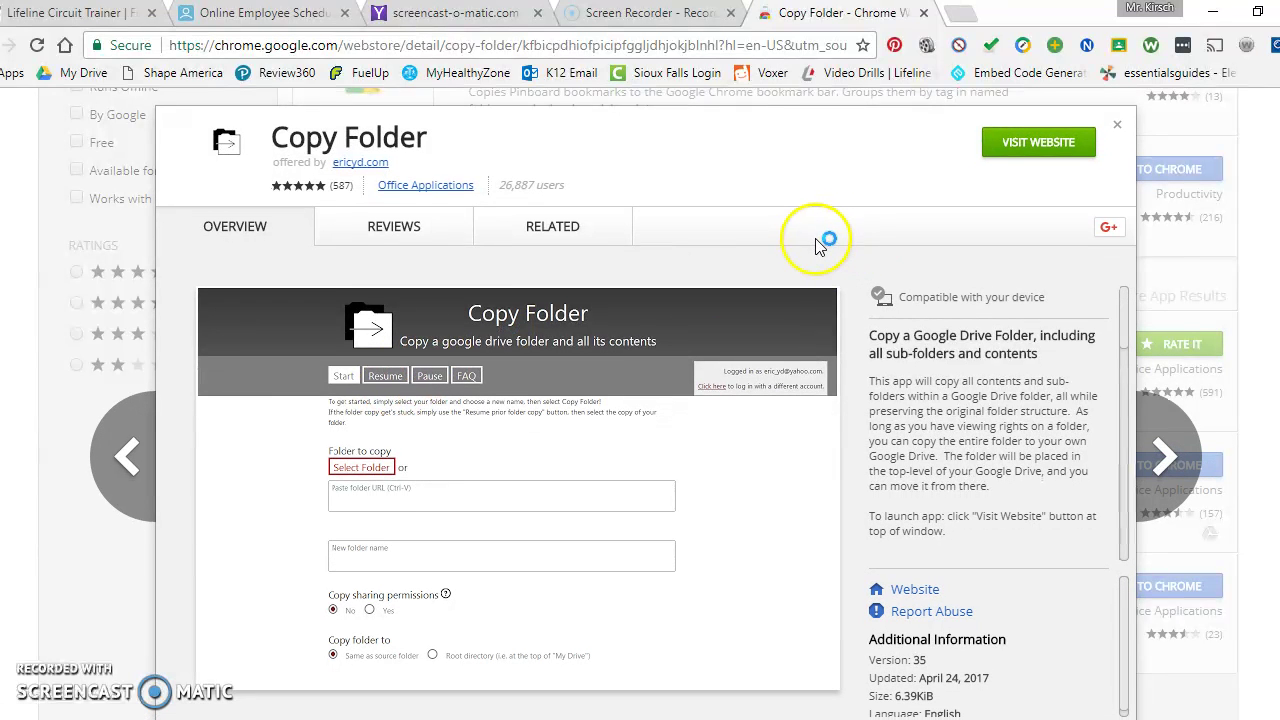
{"action": "left_click", "coordinate": [1045, 137]}
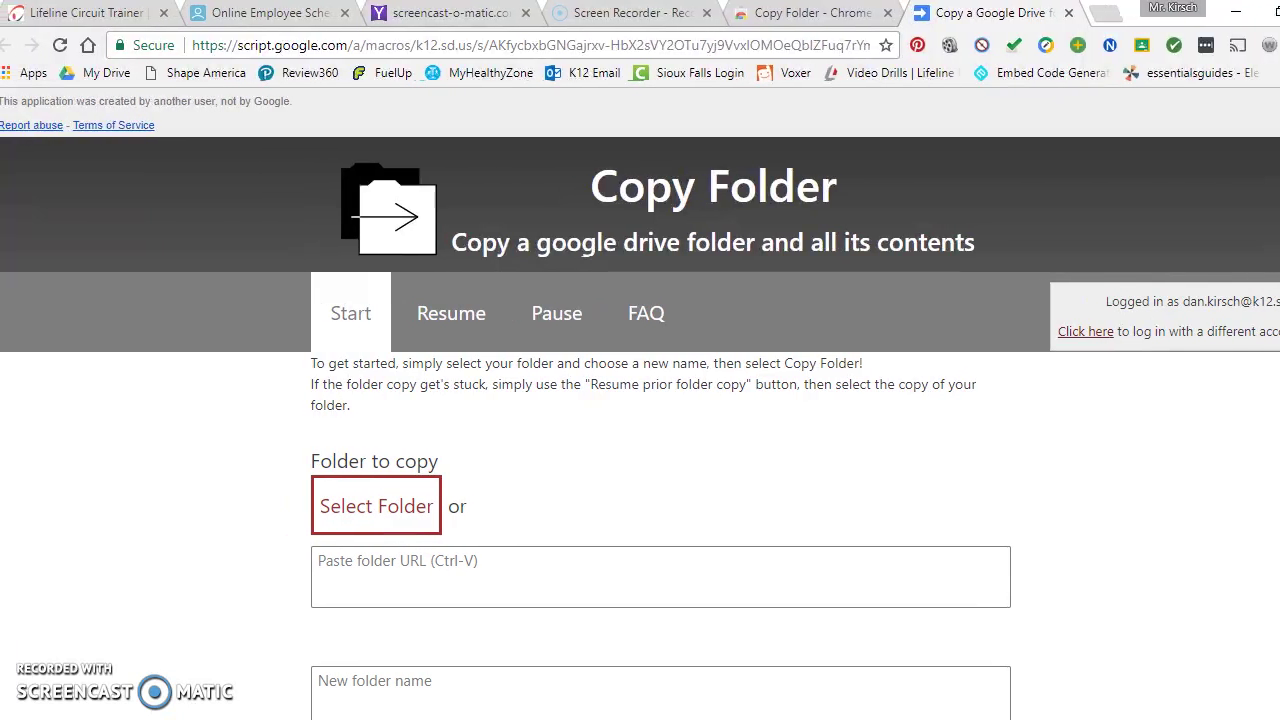
Start selecting a Google Drive folder to copy and go into the Physical Education folder.
{"action": "scroll", "coordinate": [949, 290], "scroll_direction": "down", "scroll_amount": 1}
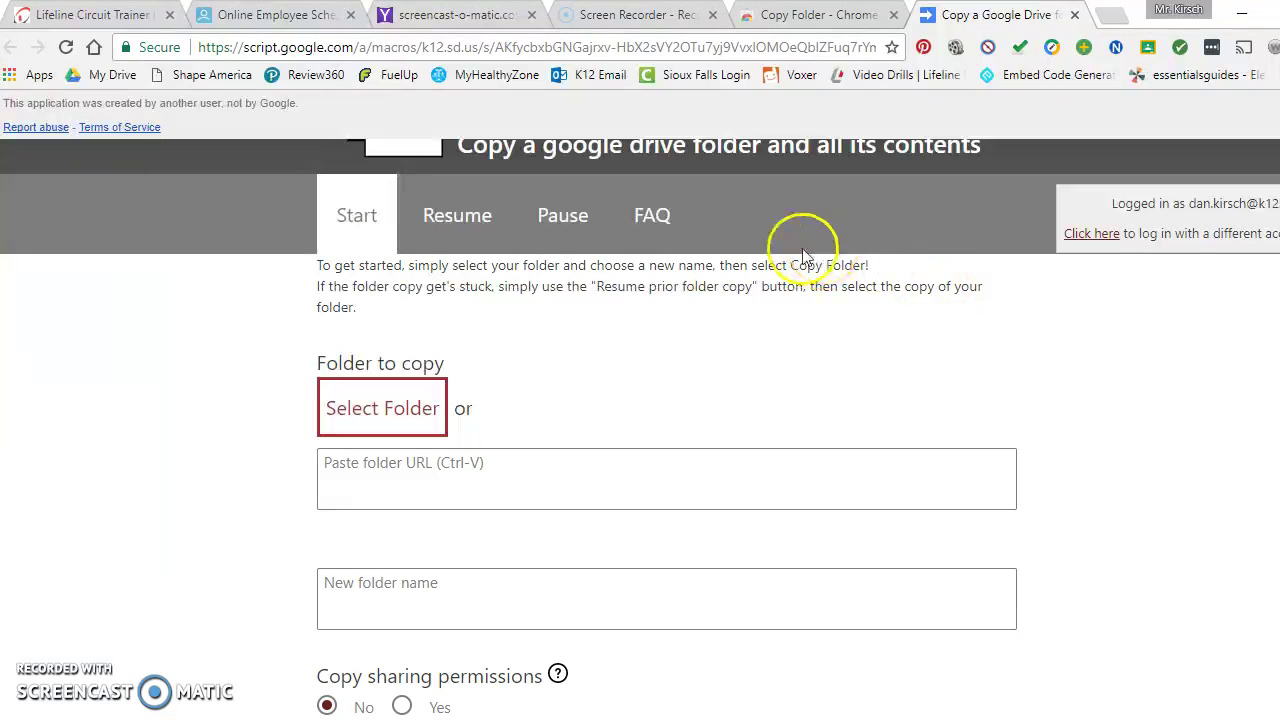
{"action": "scroll", "coordinate": [551, 214], "scroll_direction": "up", "scroll_amount": 1}
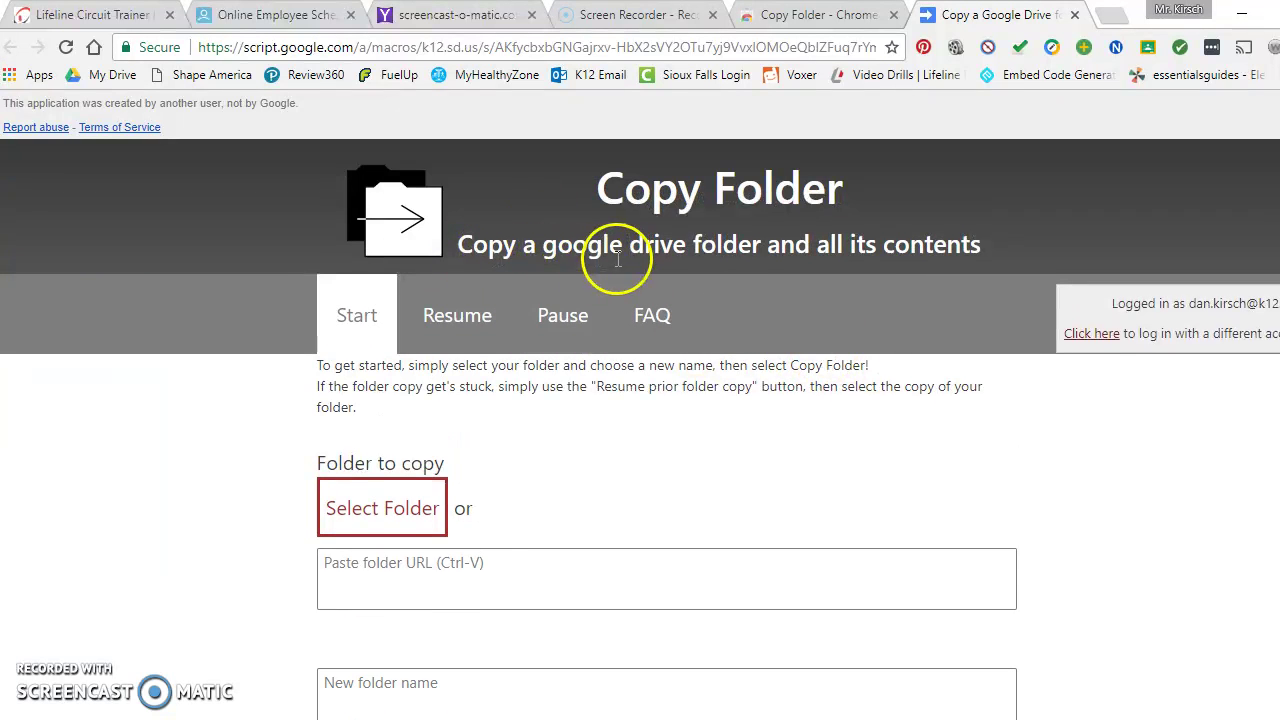
{"action": "scroll", "coordinate": [700, 300], "scroll_direction": "down", "scroll_amount": 2}
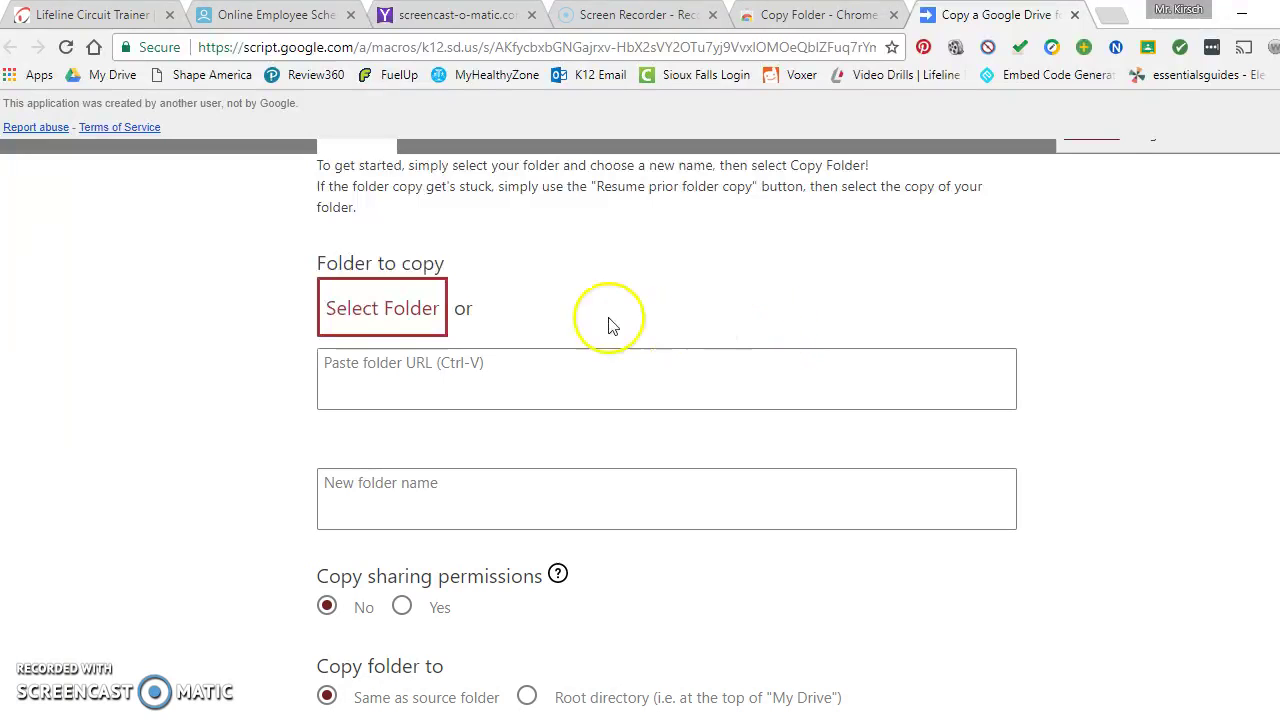
{"action": "left_click", "coordinate": [383, 330]}
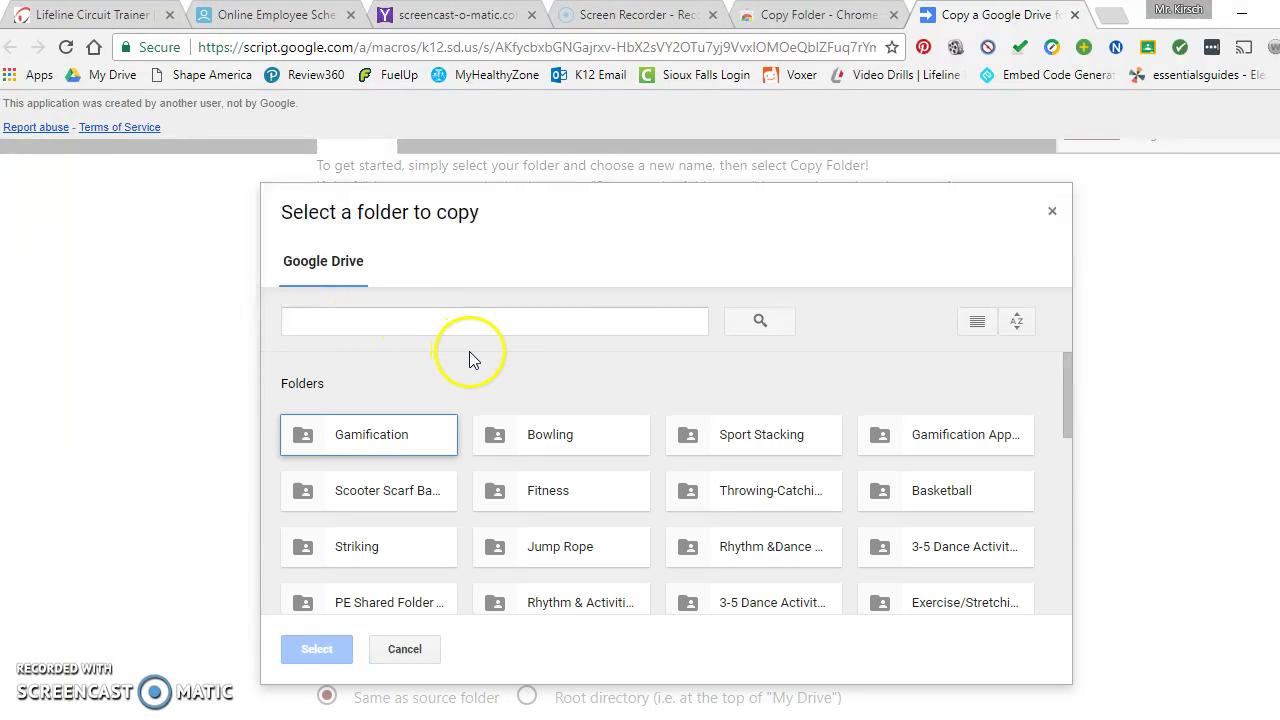
{"action": "left_click_drag", "start_coordinate": [1070, 374], "coordinate": [1055, 497]}
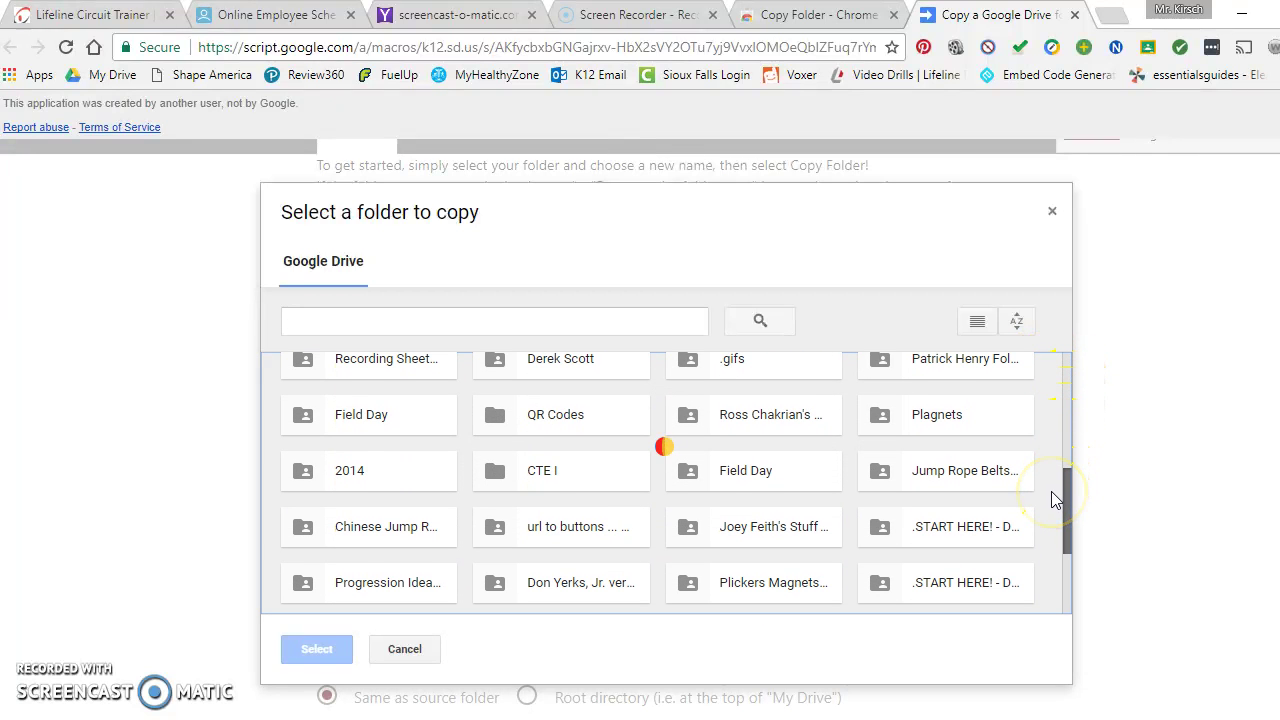
{"action": "scroll", "coordinate": [1051, 509], "scroll_direction": "down", "scroll_amount": 6}
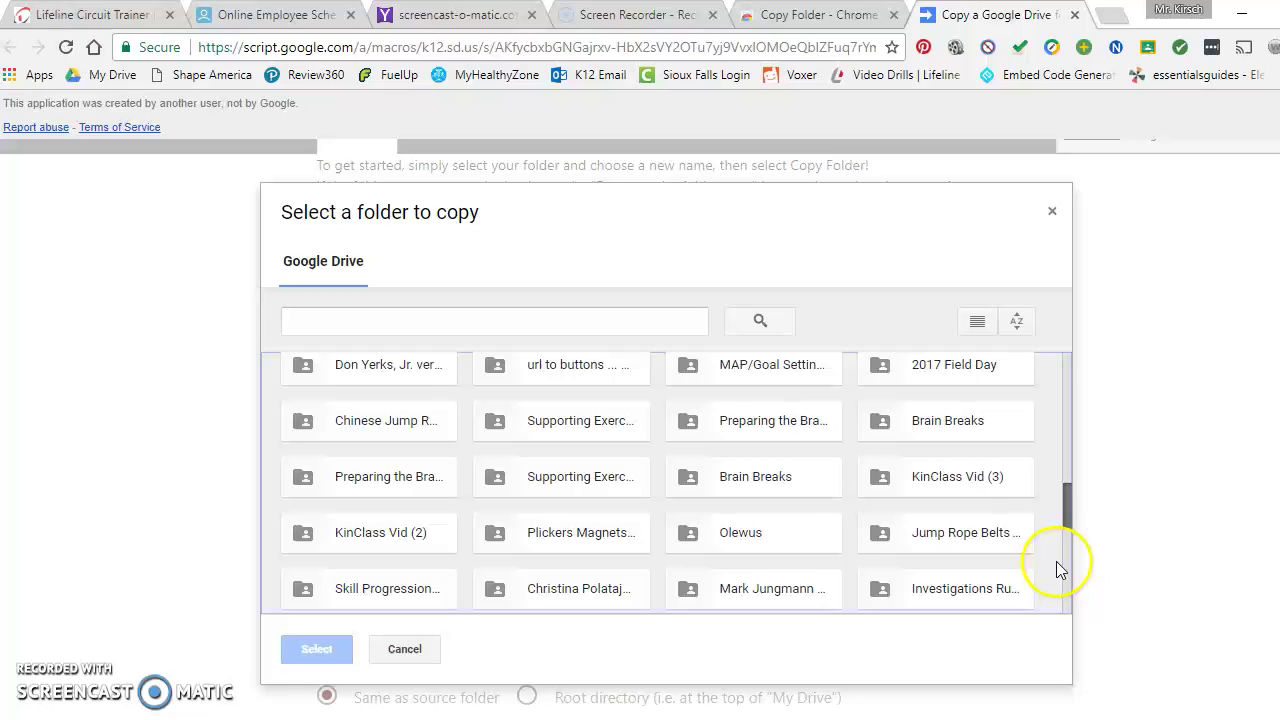
{"action": "left_click", "coordinate": [1059, 581]}
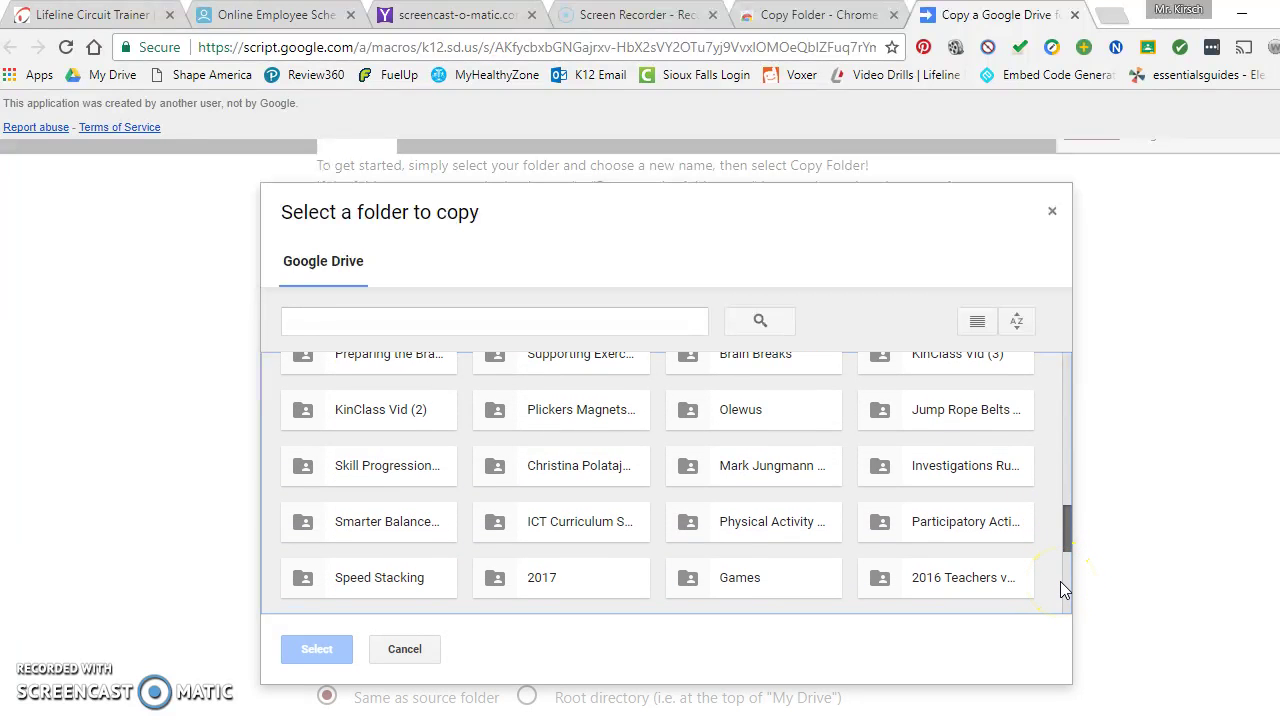
{"action": "left_click_drag", "start_coordinate": [1060, 585], "coordinate": [1068, 648]}
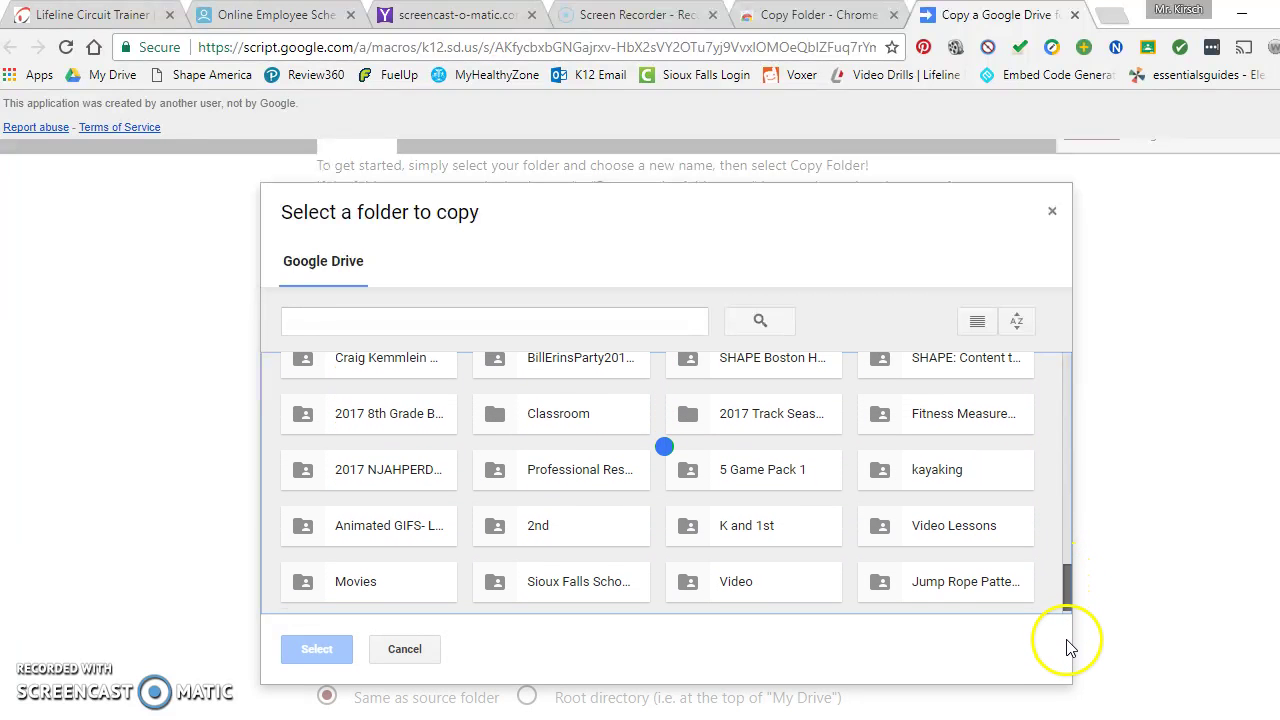
{"action": "scroll", "coordinate": [1068, 648], "scroll_direction": "up", "scroll_amount": 7}
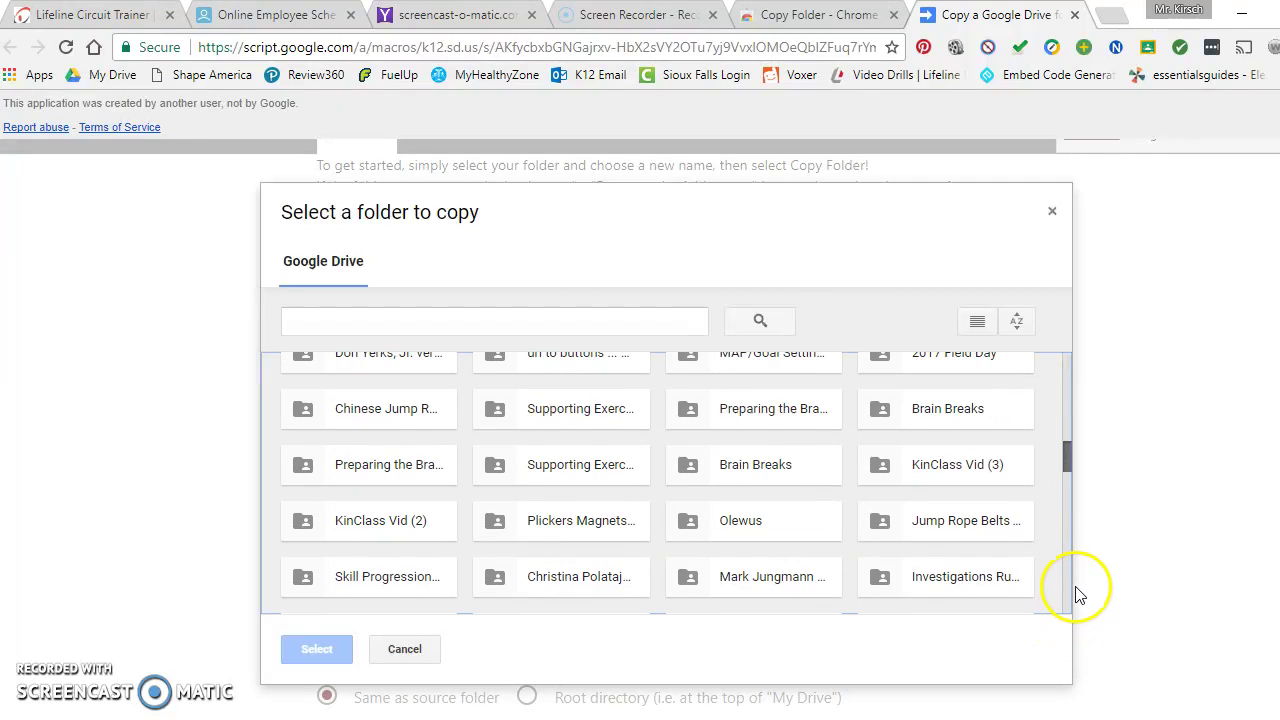
{"action": "scroll", "coordinate": [1079, 594], "scroll_direction": "up", "scroll_amount": 3}
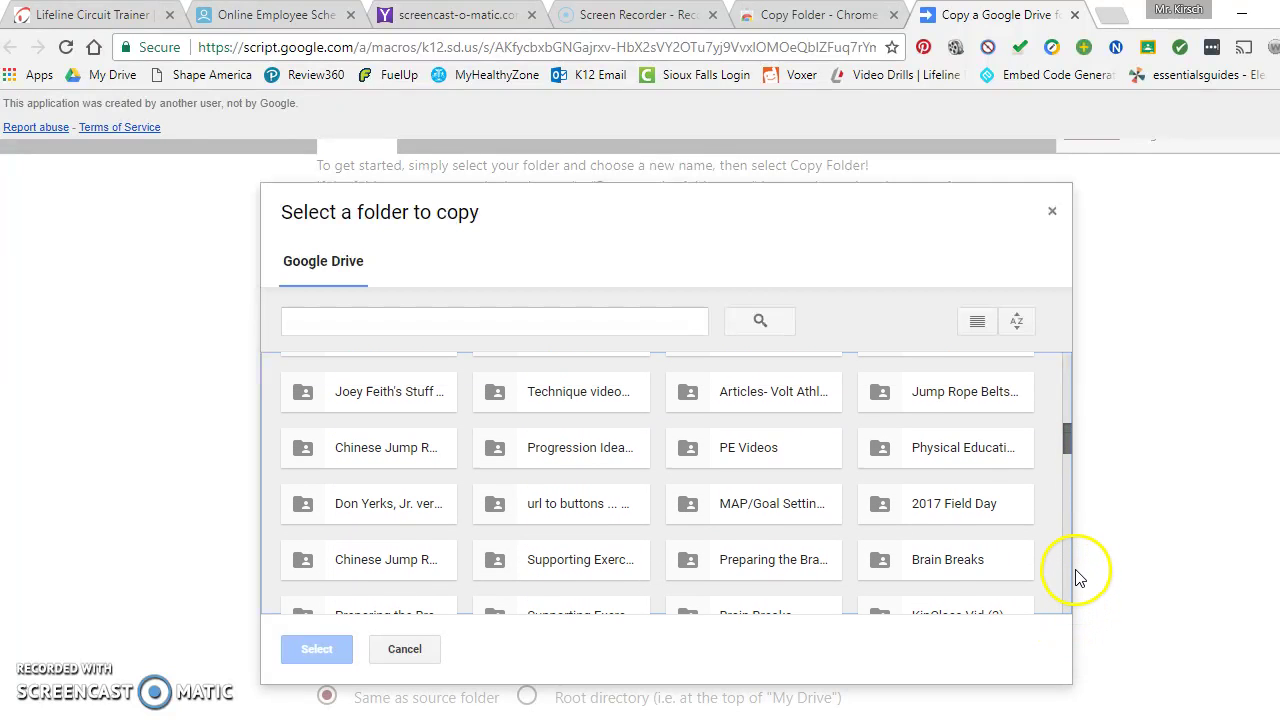
{"action": "double_click", "coordinate": [988, 455]}
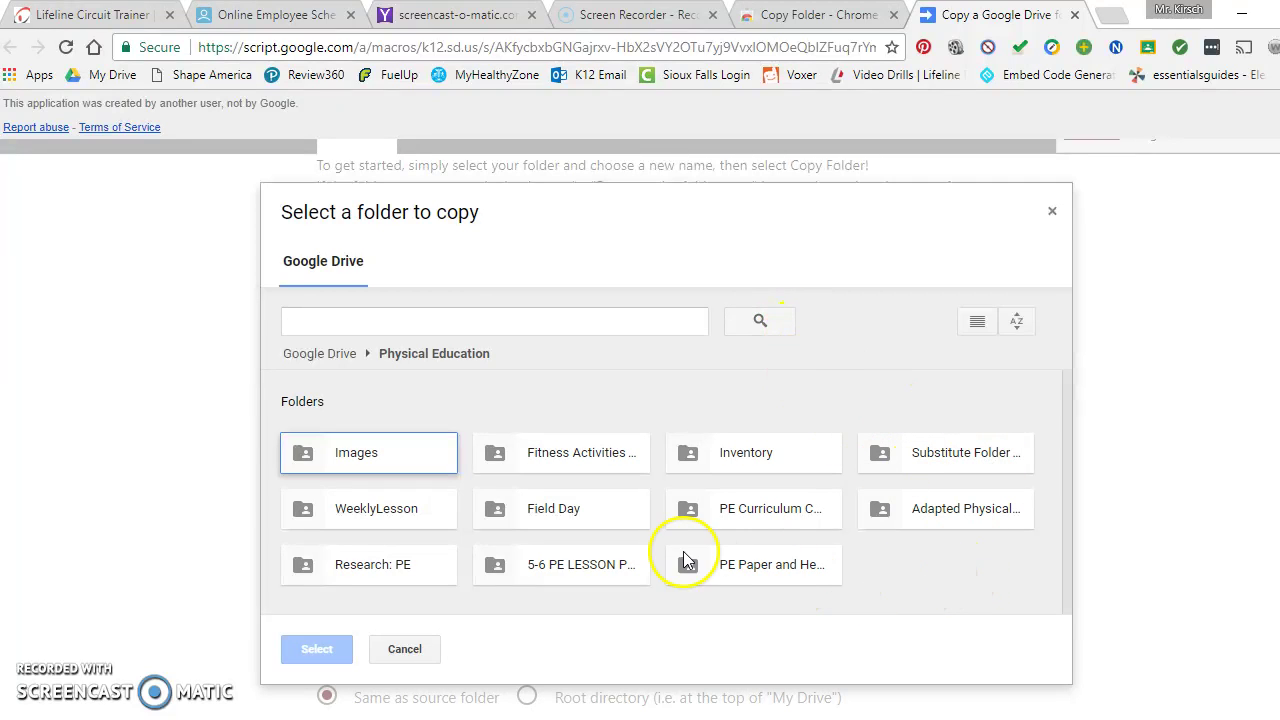
Choose the 2015-2016 Lesson Plans folder inside WeeklyLesson as the folder to copy.
{"action": "left_click", "coordinate": [420, 514]}
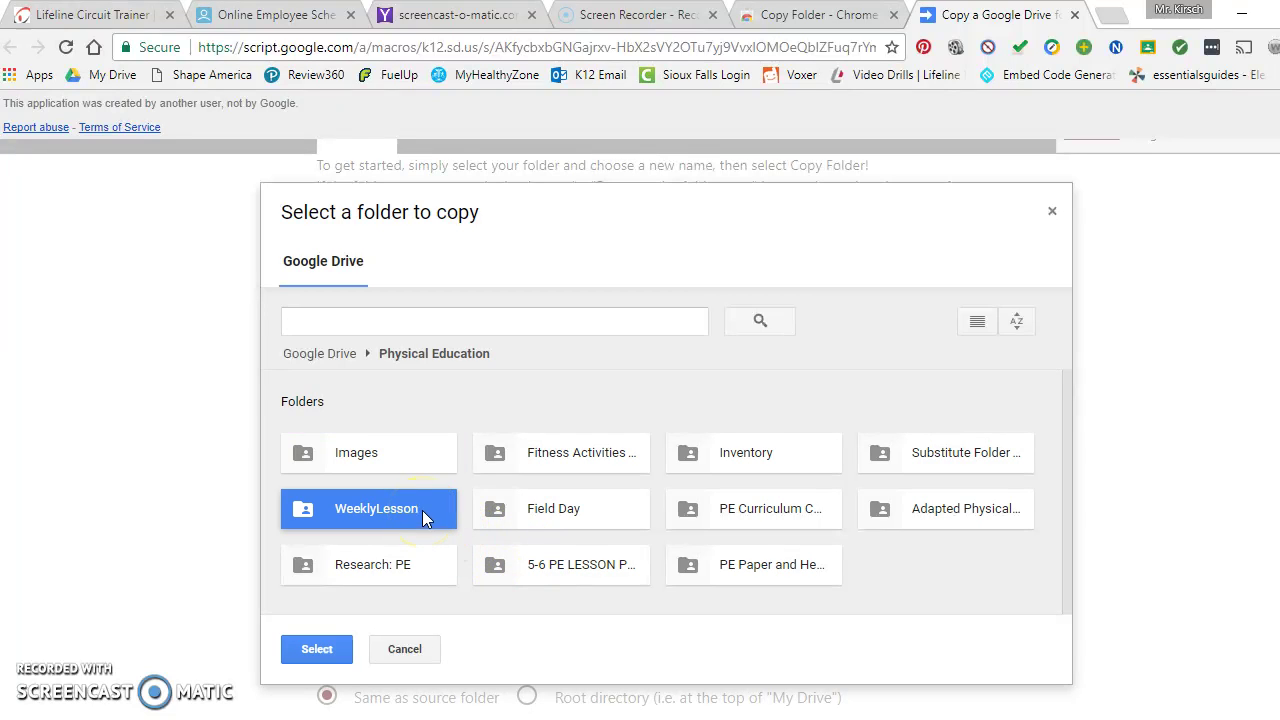
{"action": "double_click", "coordinate": [422, 510]}
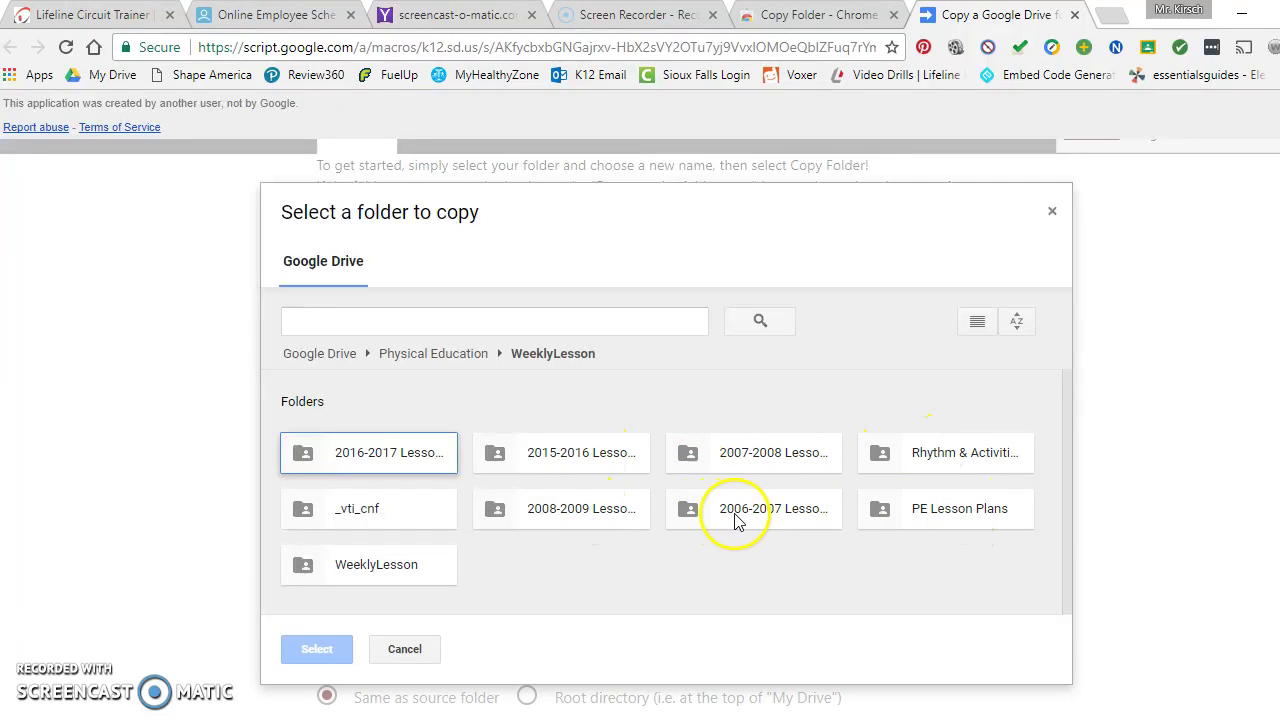
{"action": "left_click", "coordinate": [594, 458]}
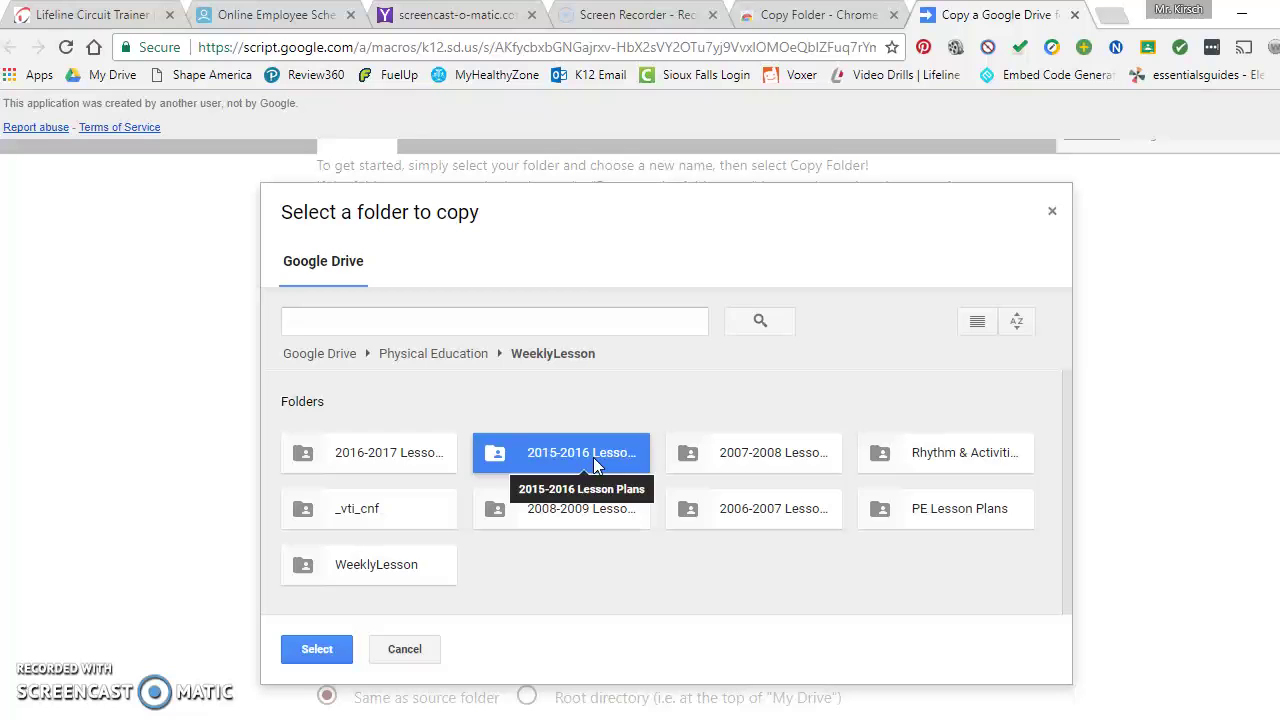
{"action": "right_click", "coordinate": [593, 457]}
{"action": "left_click", "coordinate": [570, 460]}
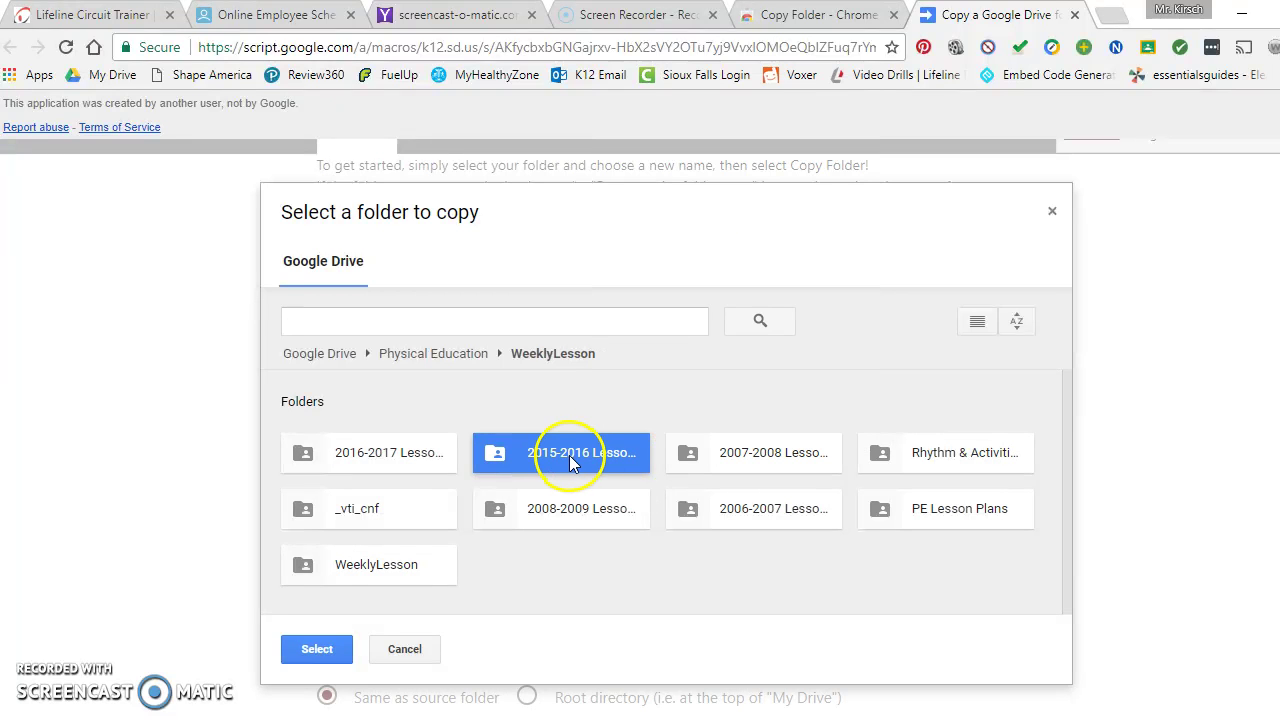
{"action": "left_click", "coordinate": [317, 650]}
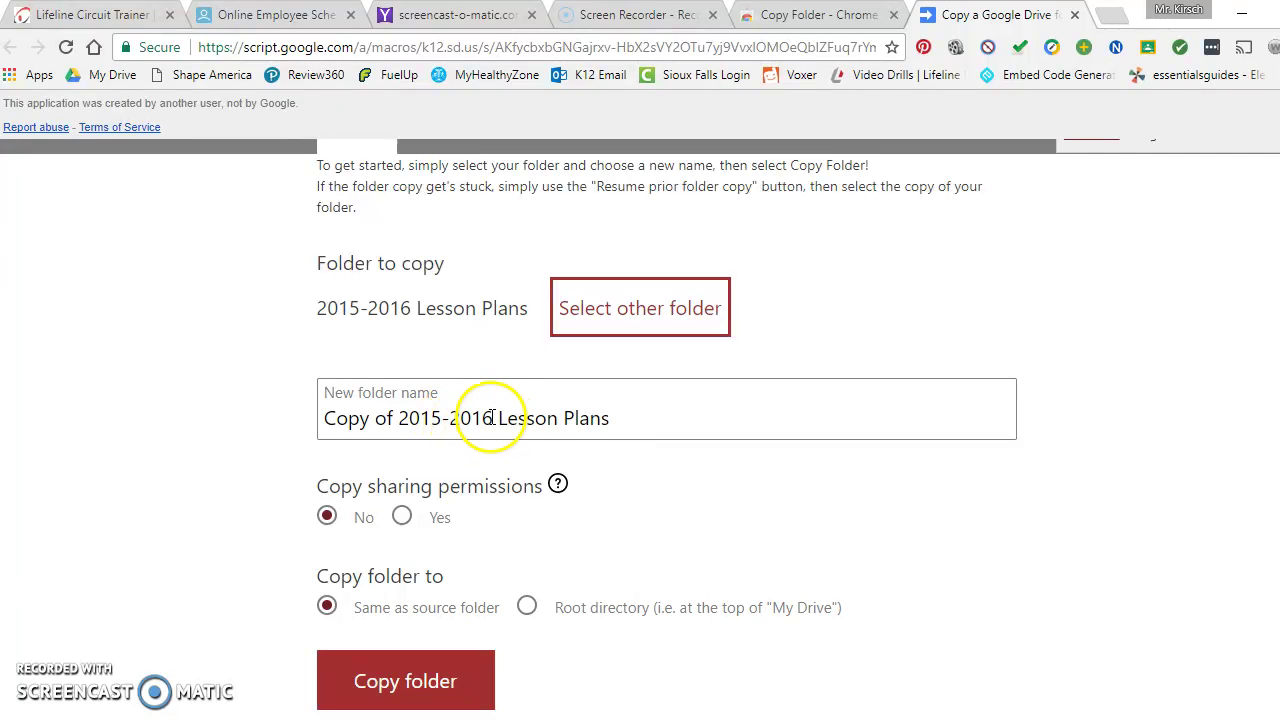
Copy the 2015-2016 Lesson Plans folder with sharing permissions included, placing the copy in the same location as the source folder.
{"action": "scroll", "coordinate": [494, 421], "scroll_direction": "down", "scroll_amount": 1}
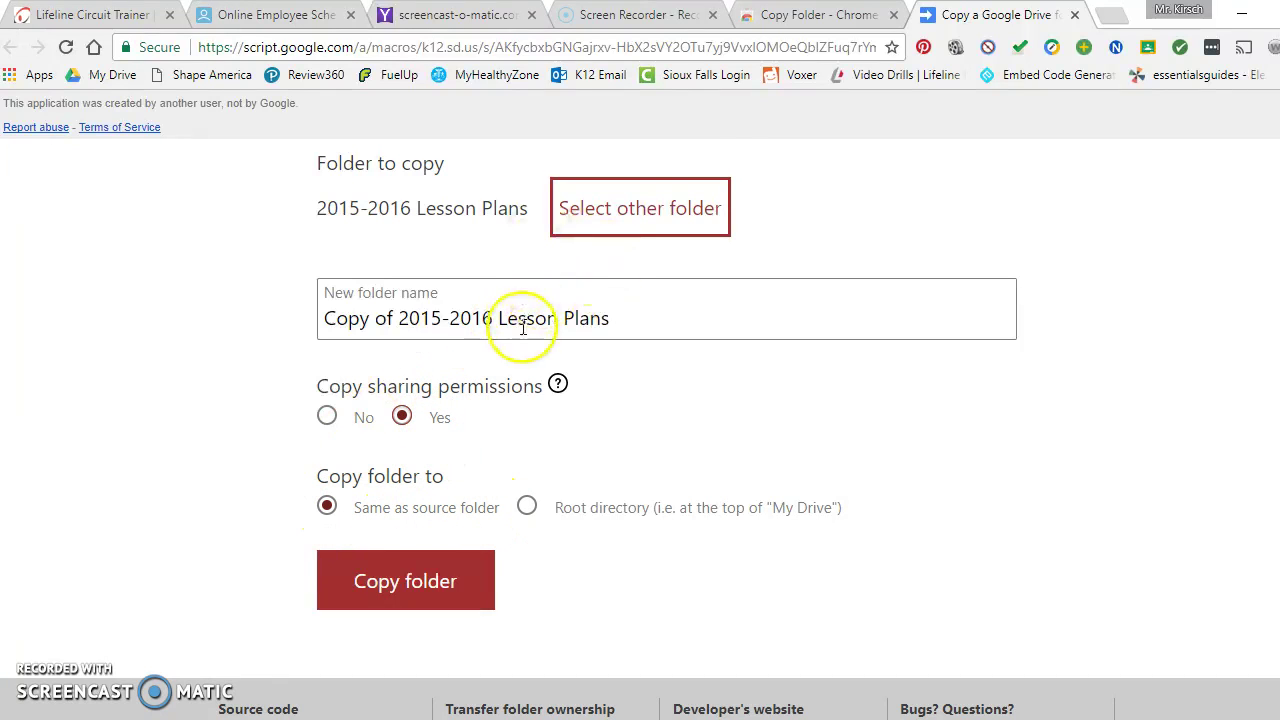
{"action": "scroll", "coordinate": [538, 330], "scroll_direction": "up", "scroll_amount": 1}
{"action": "scroll", "coordinate": [540, 330], "scroll_direction": "down", "scroll_amount": 1}
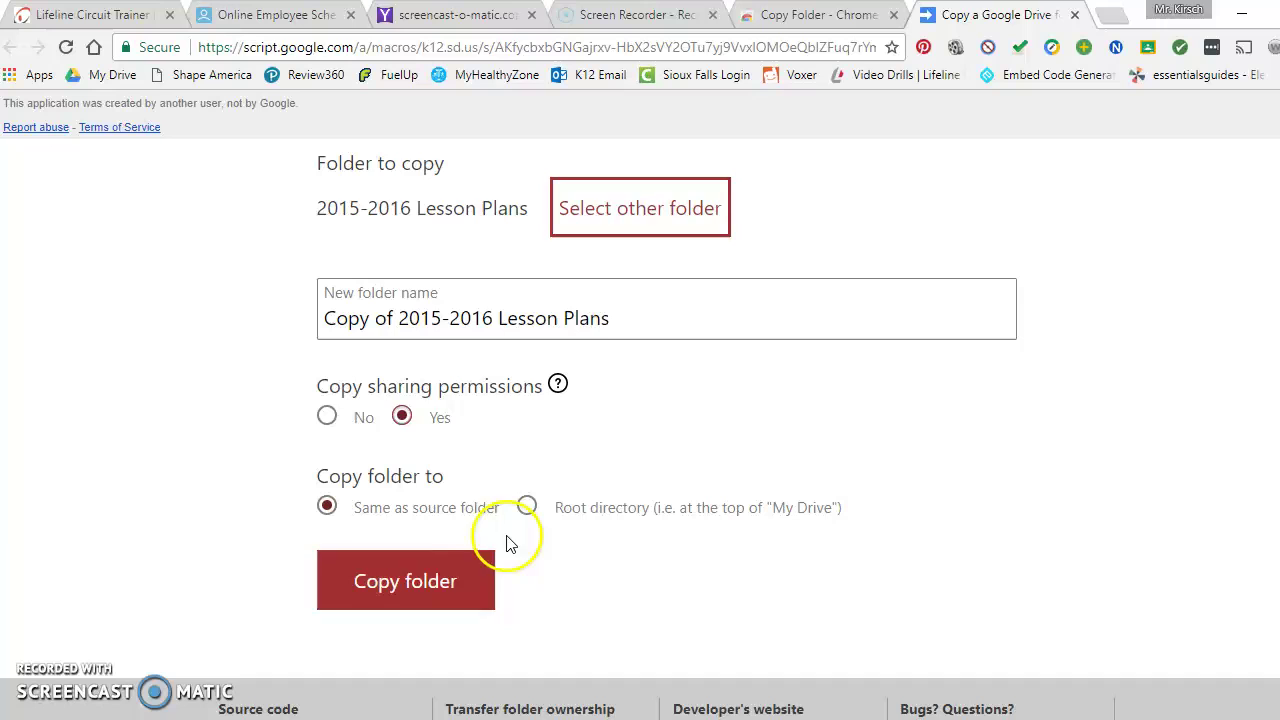
{"action": "left_click", "coordinate": [432, 588]}
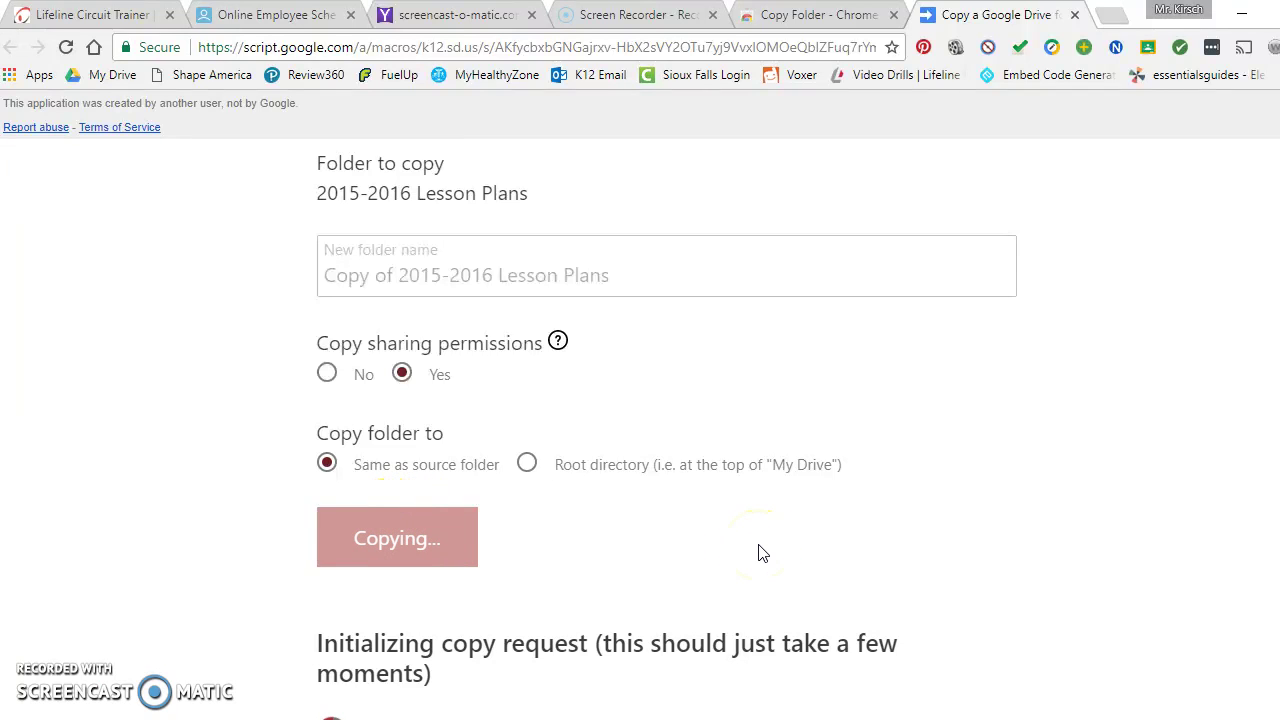
{"action": "scroll", "coordinate": [757, 553], "scroll_direction": "down", "scroll_amount": 2}
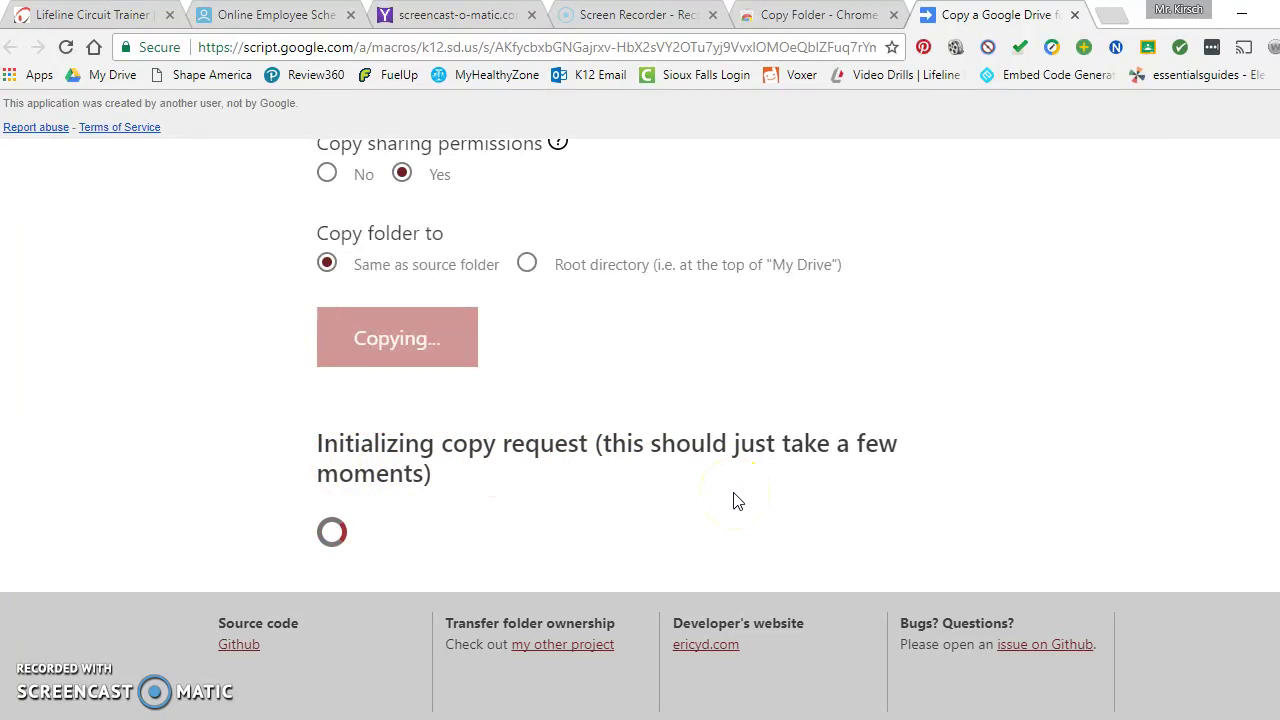
{"action": "scroll", "coordinate": [740, 492], "scroll_direction": "down", "scroll_amount": 2}
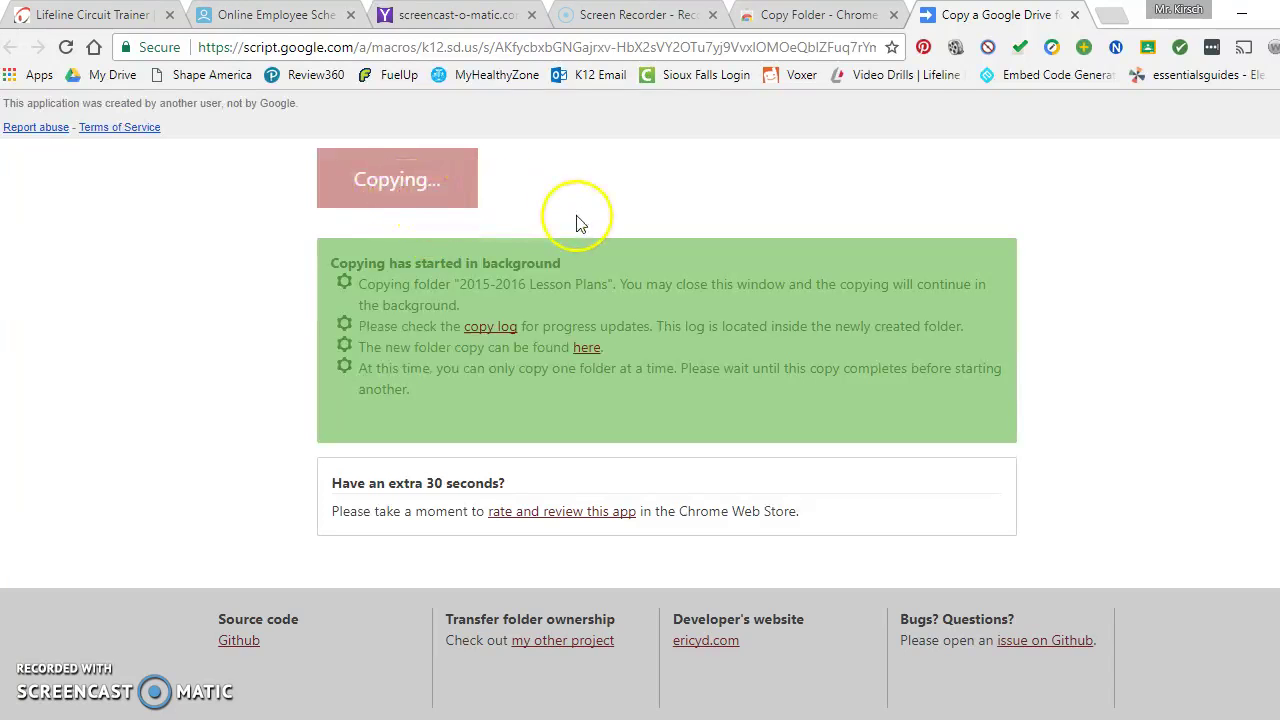
{"action": "scroll", "coordinate": [577, 222], "scroll_direction": "up", "scroll_amount": 1}
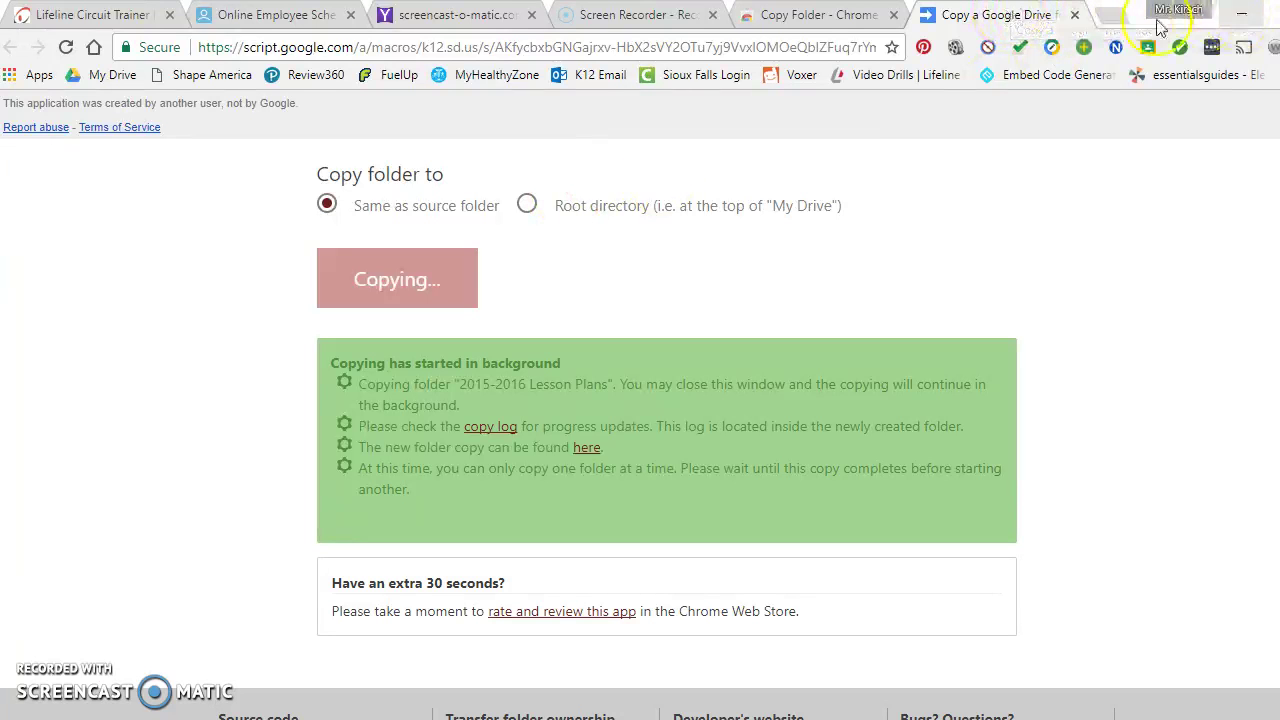
{"action": "left_click_drag", "start_coordinate": [1043, 19], "coordinate": [1040, 50]}
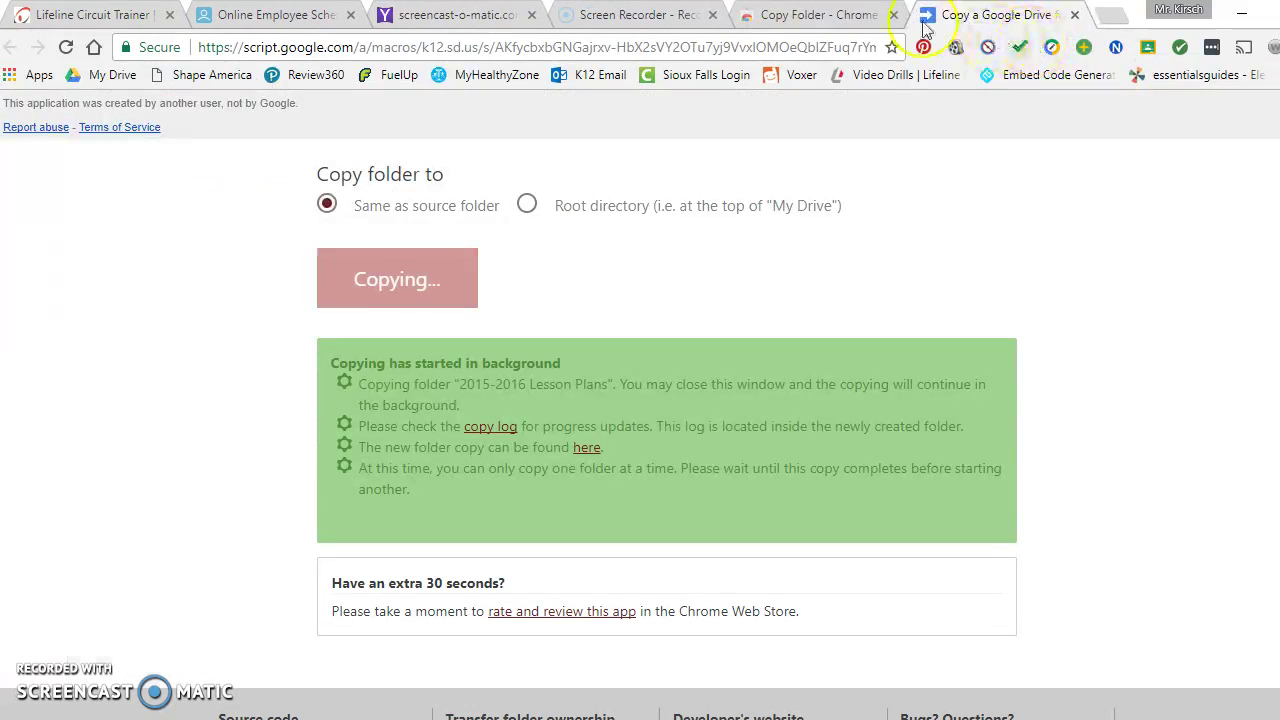
{"action": "right_click", "coordinate": [990, 20]}
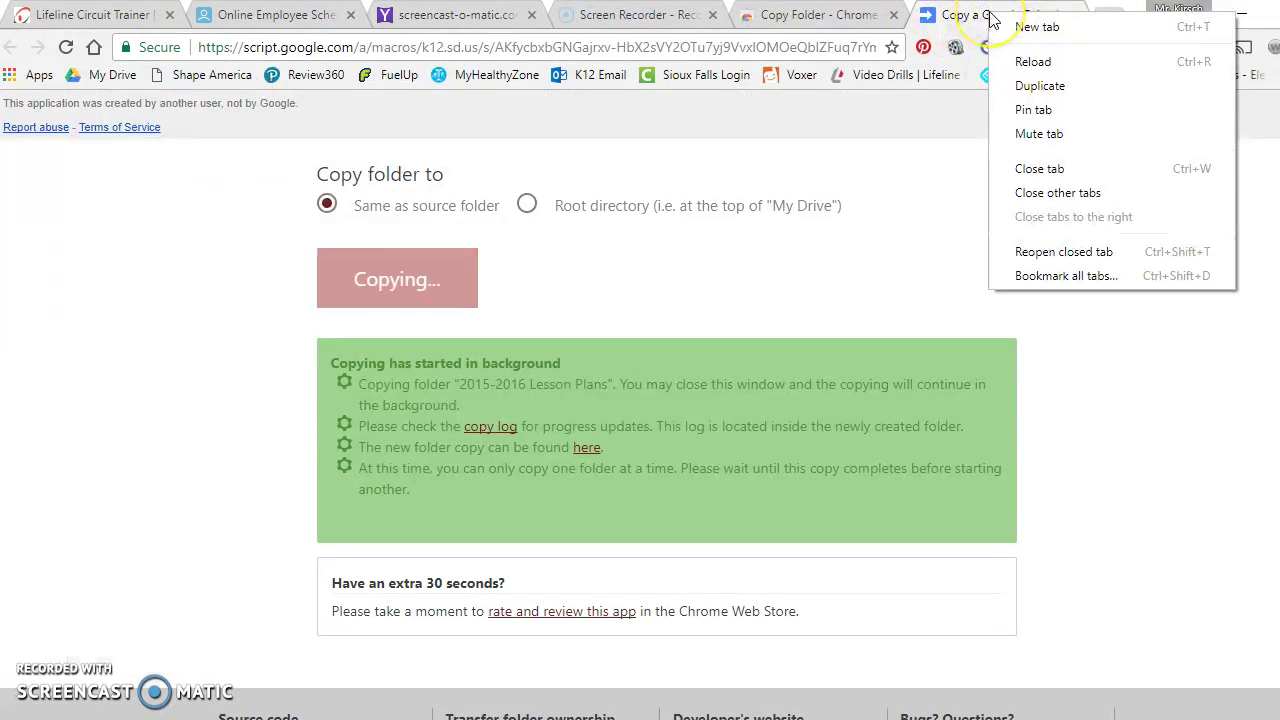
{"action": "left_click", "coordinate": [990, 20]}
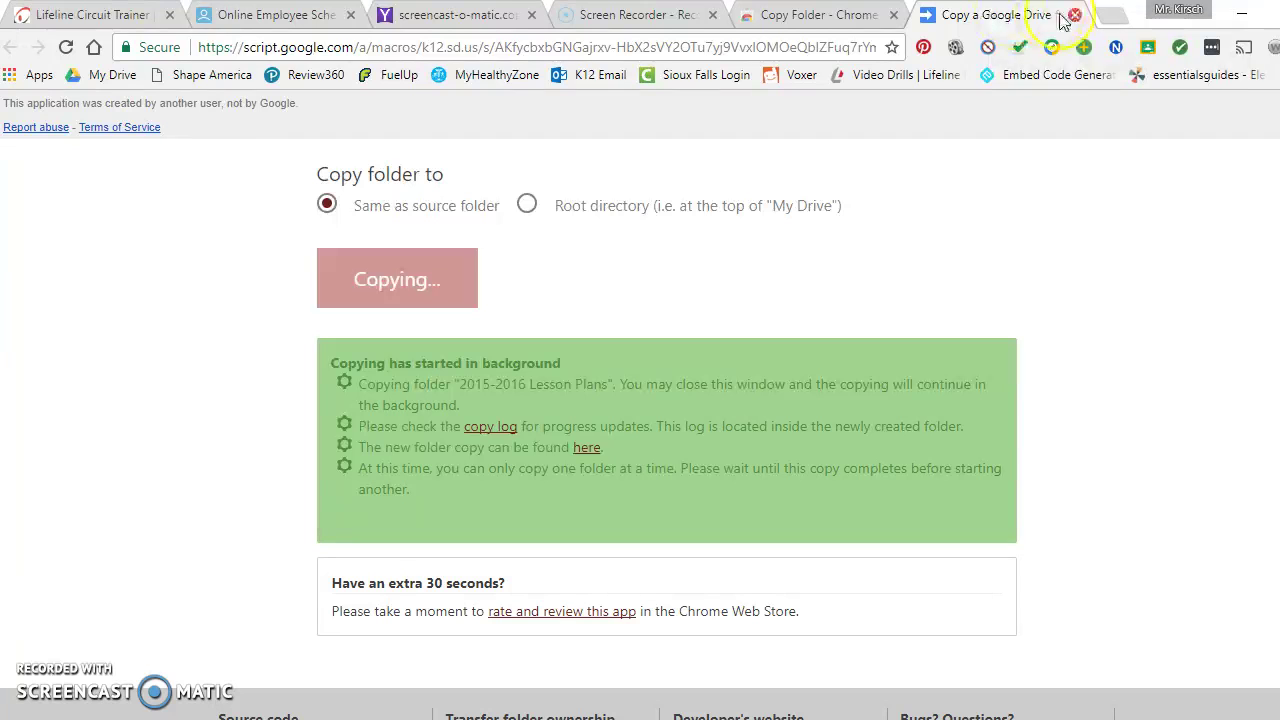
{"action": "left_click", "coordinate": [1241, 14]}
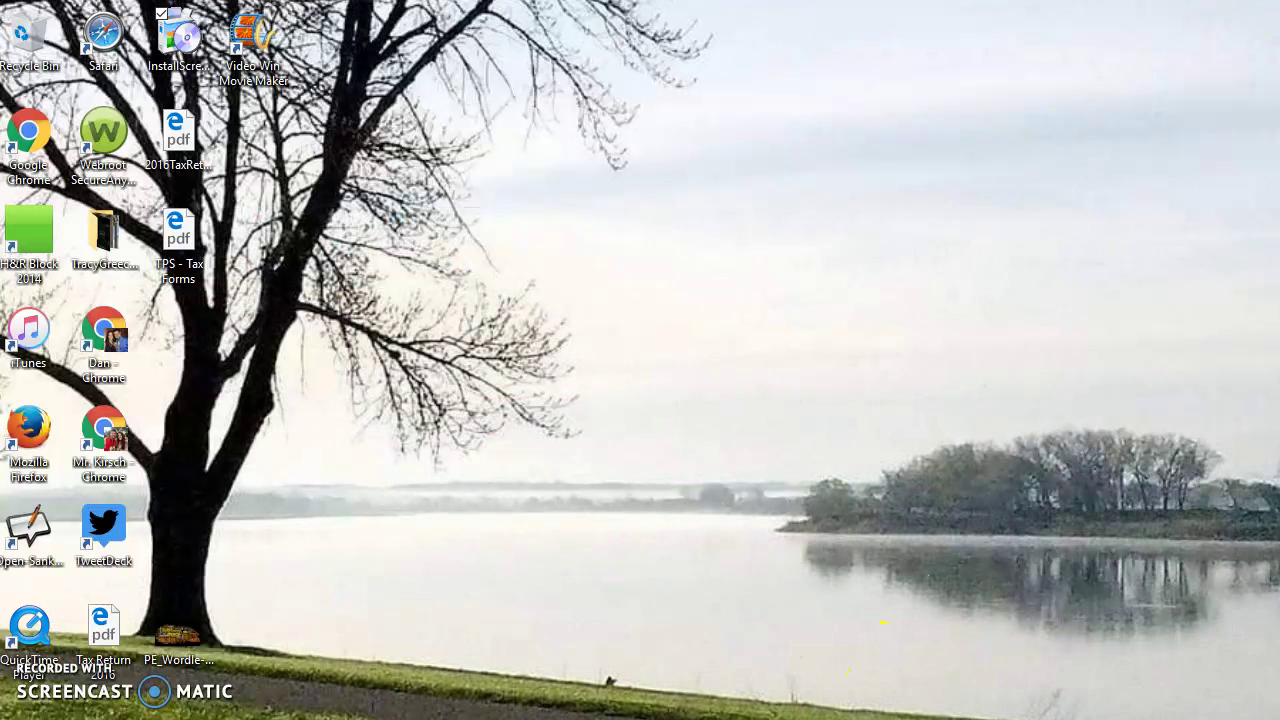
{"action": "key", "text": "alt+Tab"}
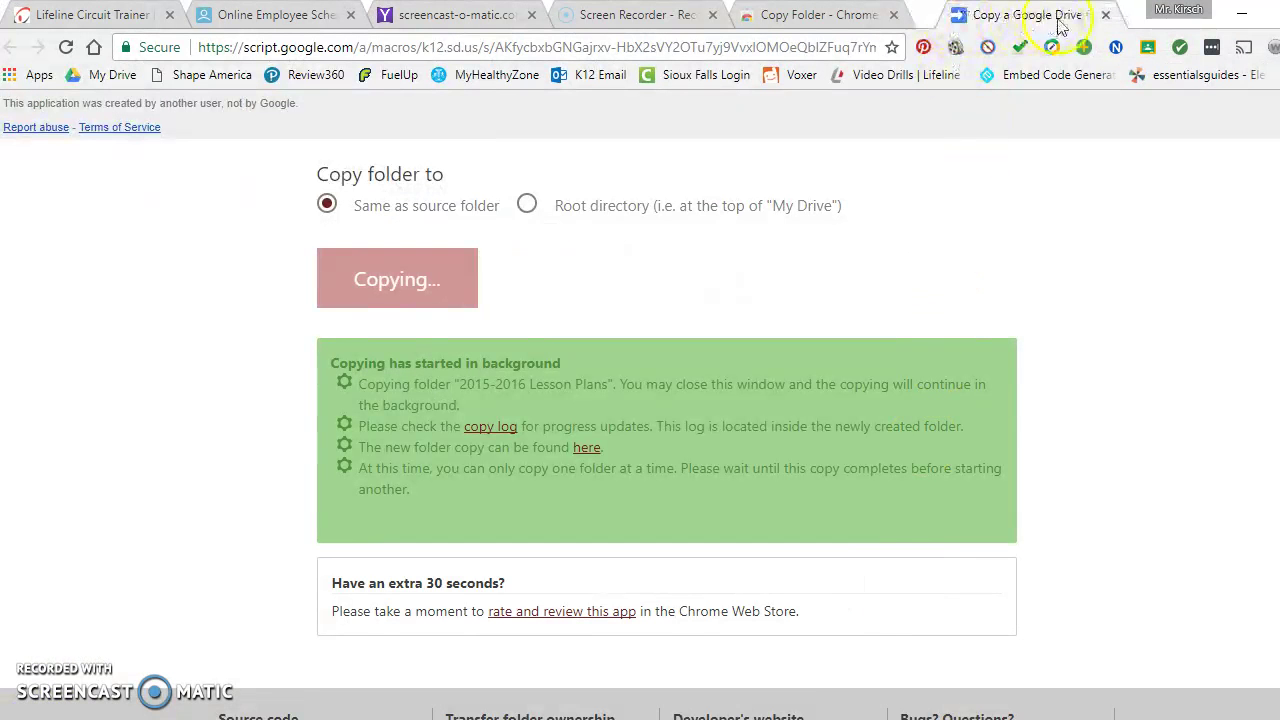
Add a new tab, then move the Copy a Google Drive folder page into its own browser window and minimize that window.
{"action": "right_click", "coordinate": [1037, 22]}
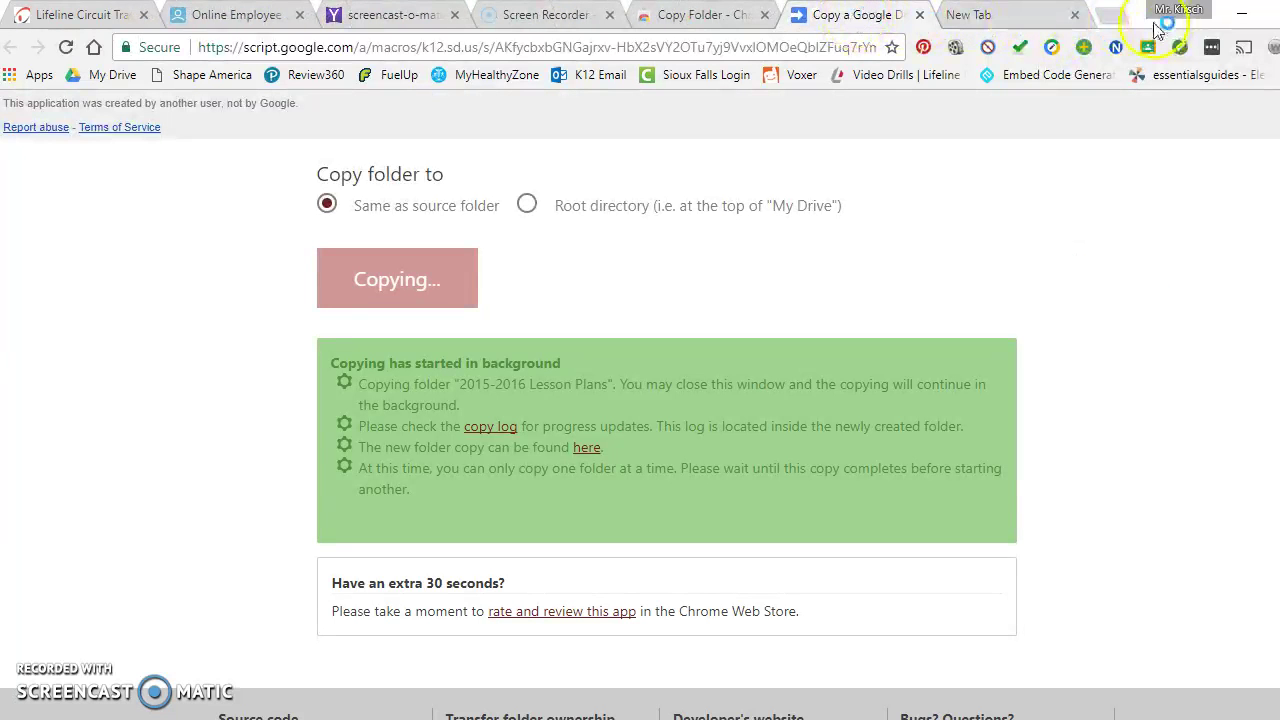
{"action": "left_click_drag", "start_coordinate": [899, 16], "coordinate": [905, 88]}
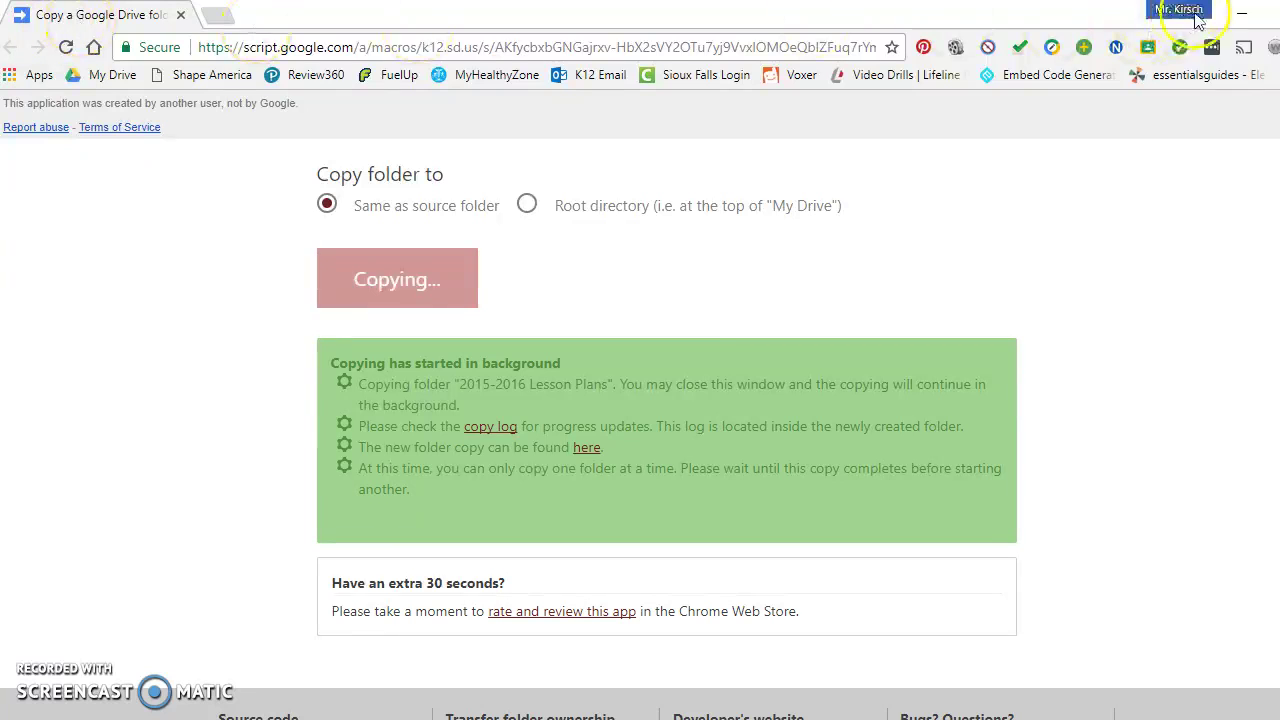
{"action": "left_click", "coordinate": [1241, 12]}
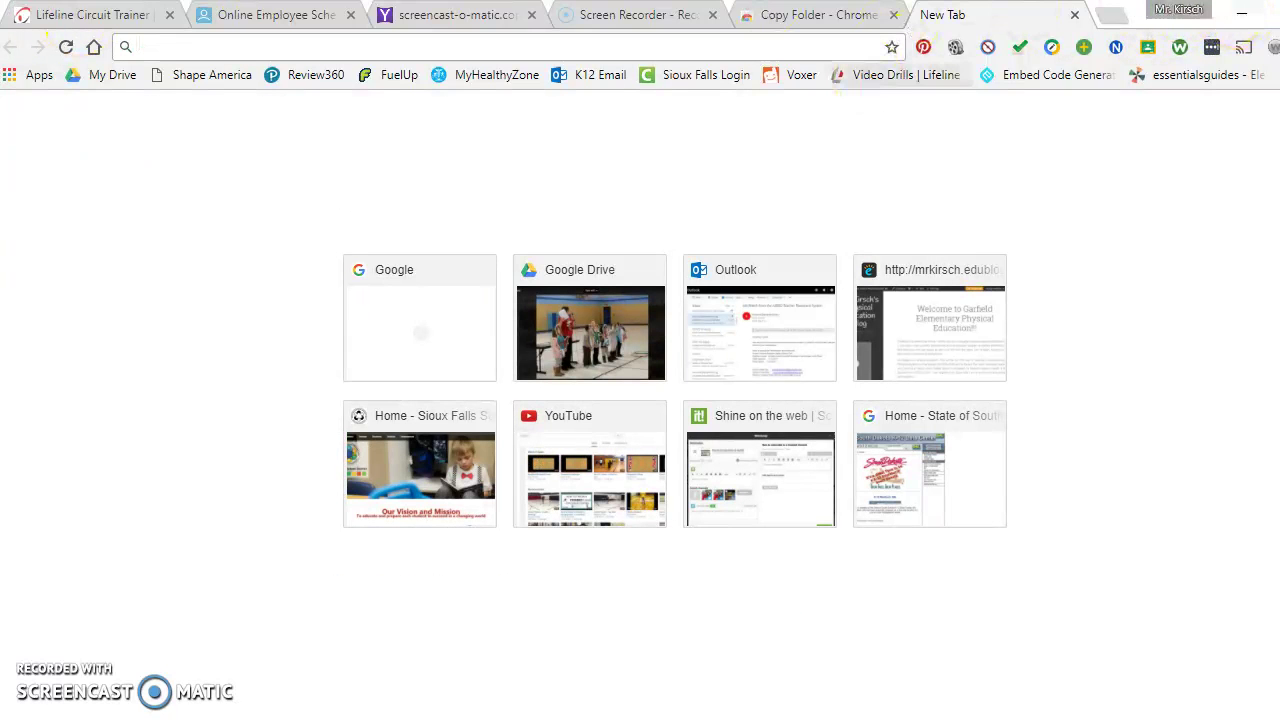
Close the Copy Folder page of the Chrome Web Store and check the separate copy progress window before minimizing it again.
{"action": "left_click", "coordinate": [775, 14]}
{"action": "left_click", "coordinate": [893, 15]}
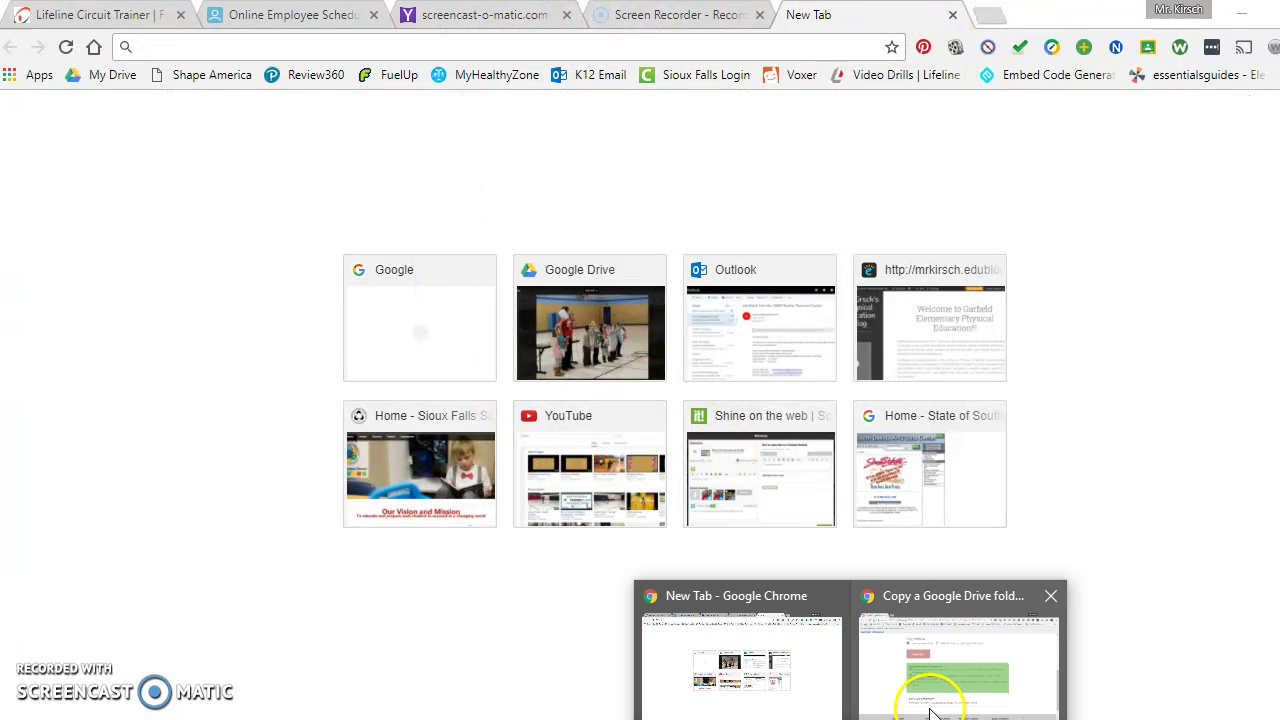
{"action": "left_click", "coordinate": [974, 686]}
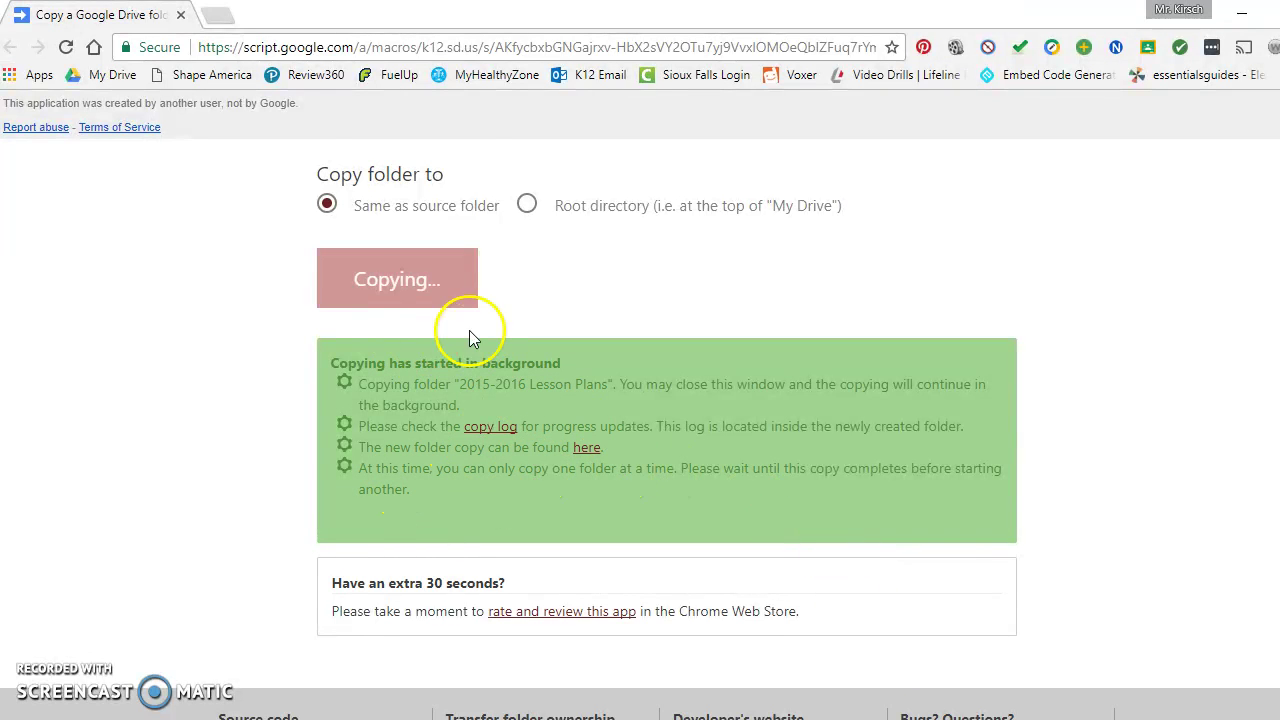
{"action": "scroll", "coordinate": [469, 330], "scroll_direction": "down", "scroll_amount": 2}
{"action": "left_click", "coordinate": [1241, 12]}
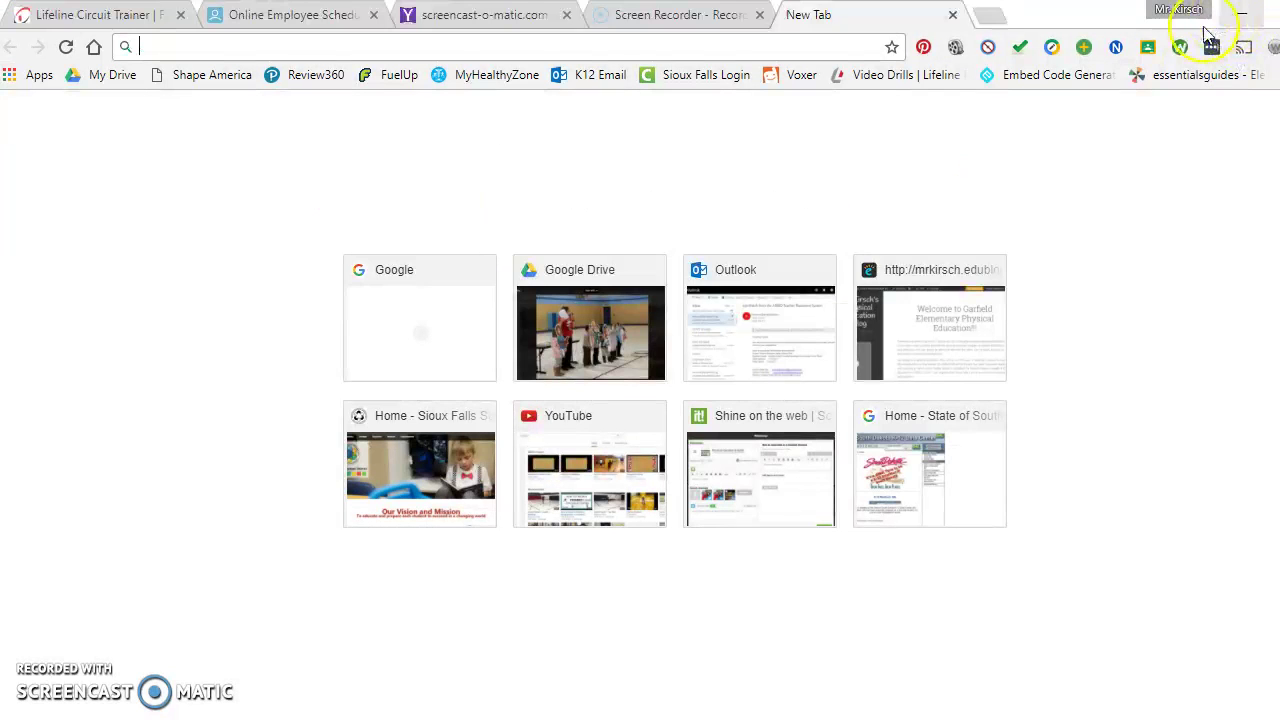
Load My Drive in place of the Lifeline Circuit Trainer page and go to the WeeklyLesson folder inside Physical Education.
{"action": "left_click", "coordinate": [135, 17]}
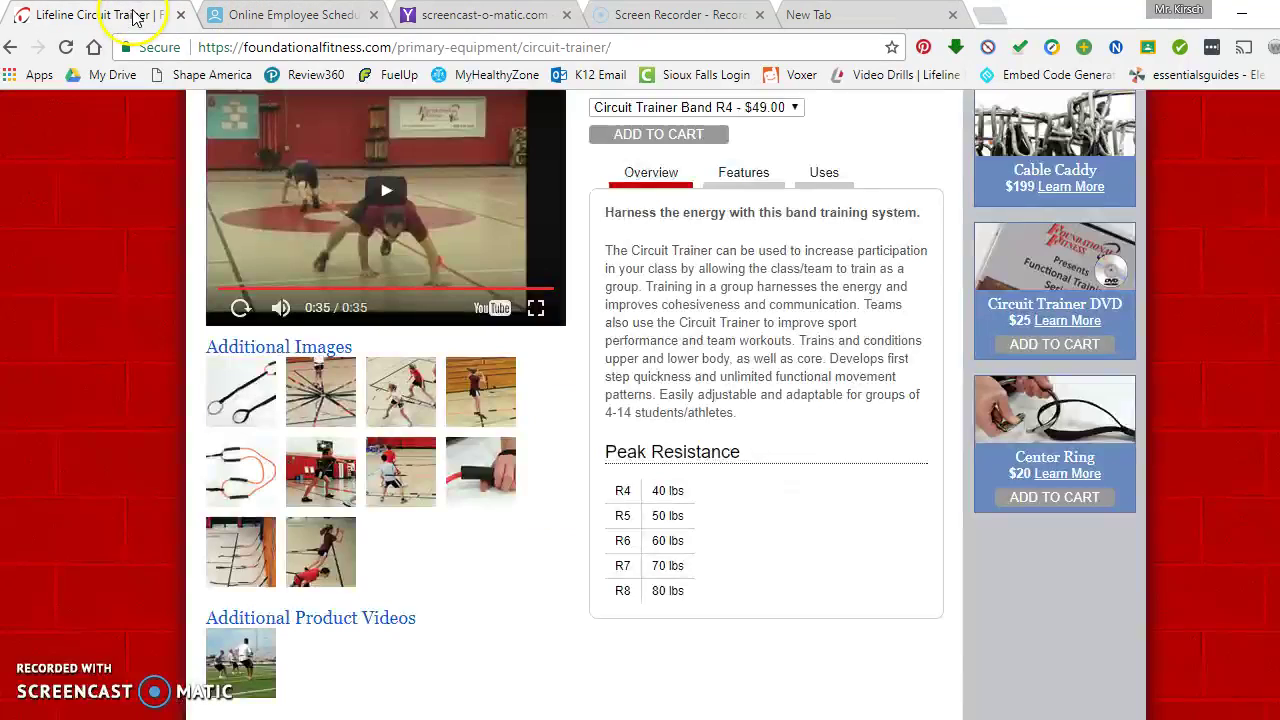
{"action": "left_click", "coordinate": [104, 75]}
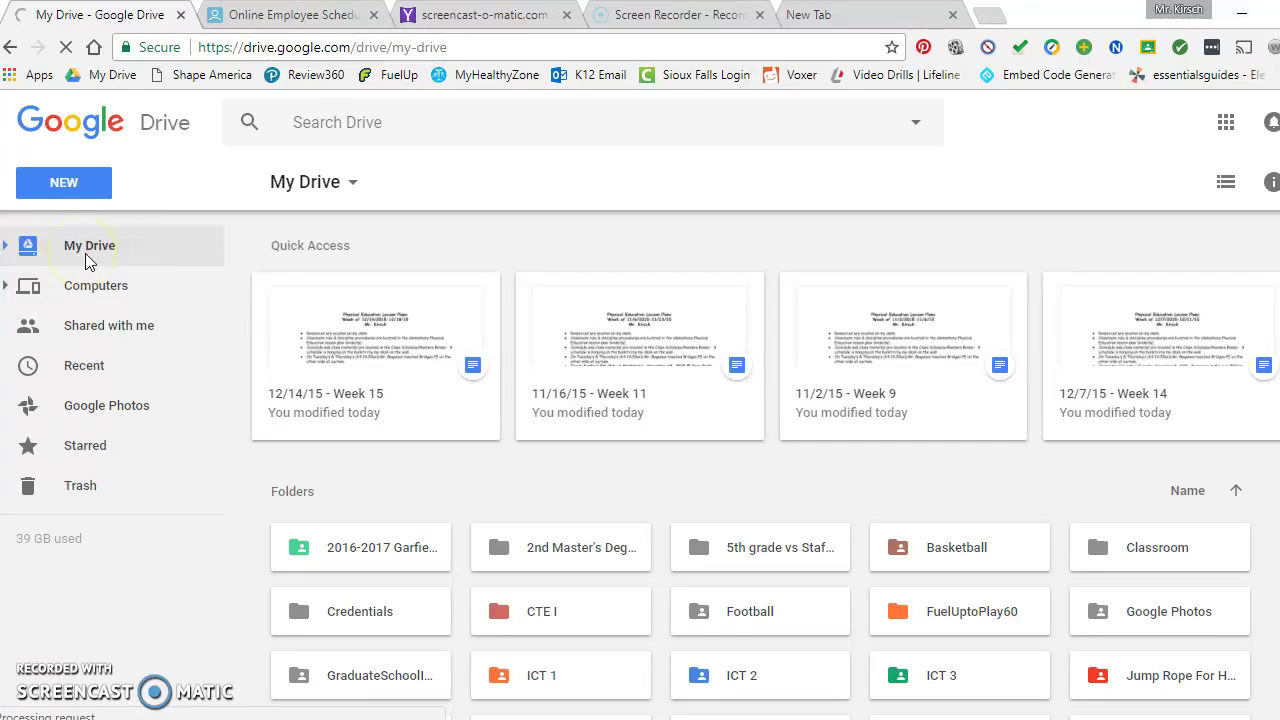
{"action": "scroll", "coordinate": [1000, 478], "scroll_direction": "down", "scroll_amount": 4}
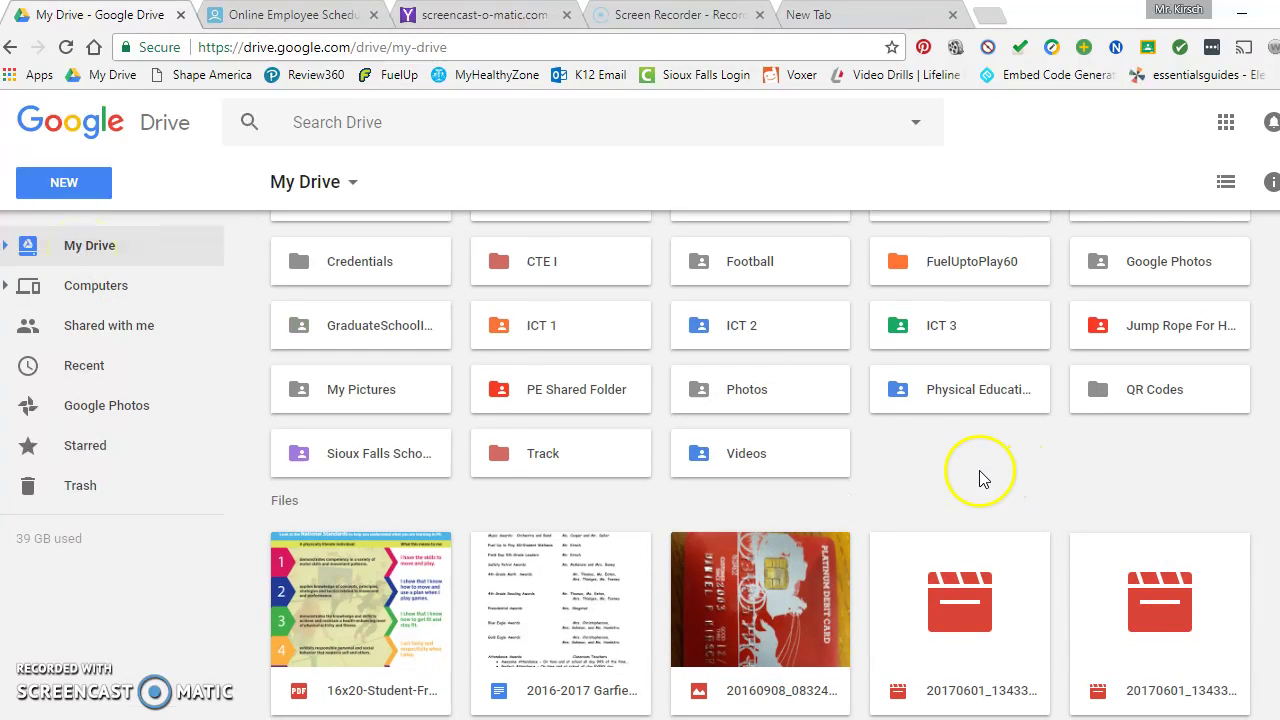
{"action": "double_click", "coordinate": [961, 391]}
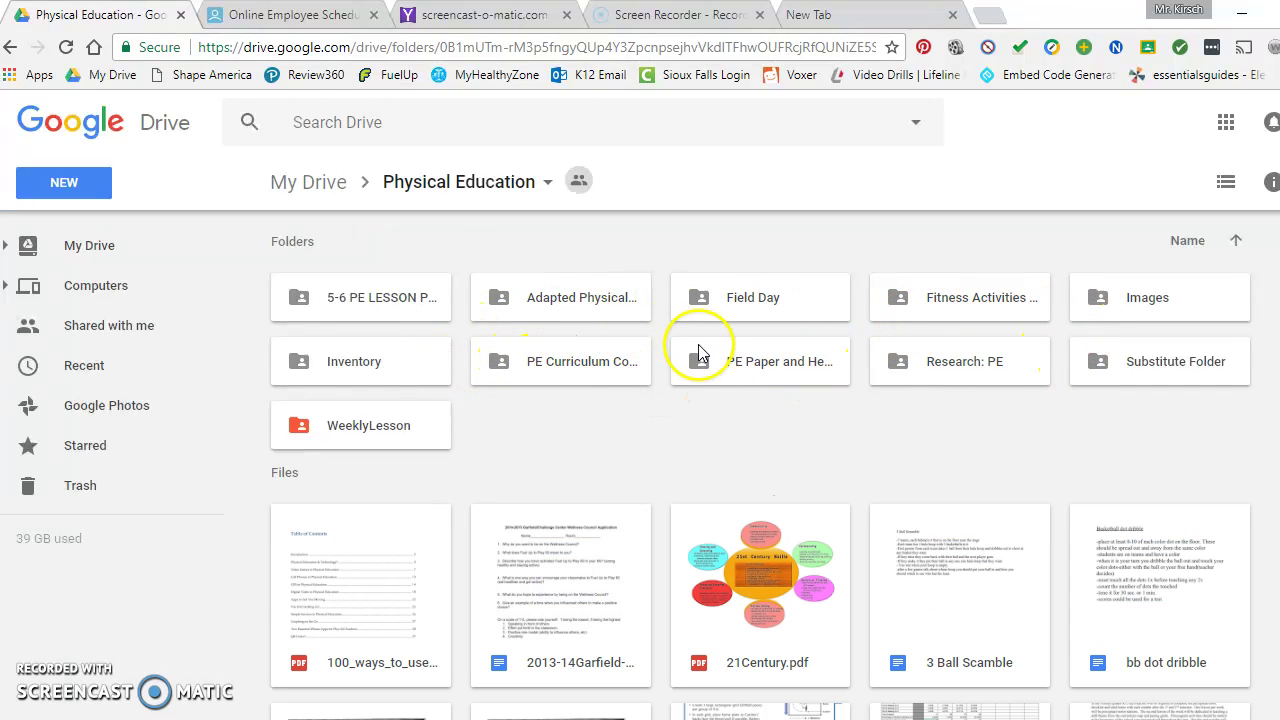
{"action": "double_click", "coordinate": [374, 445]}
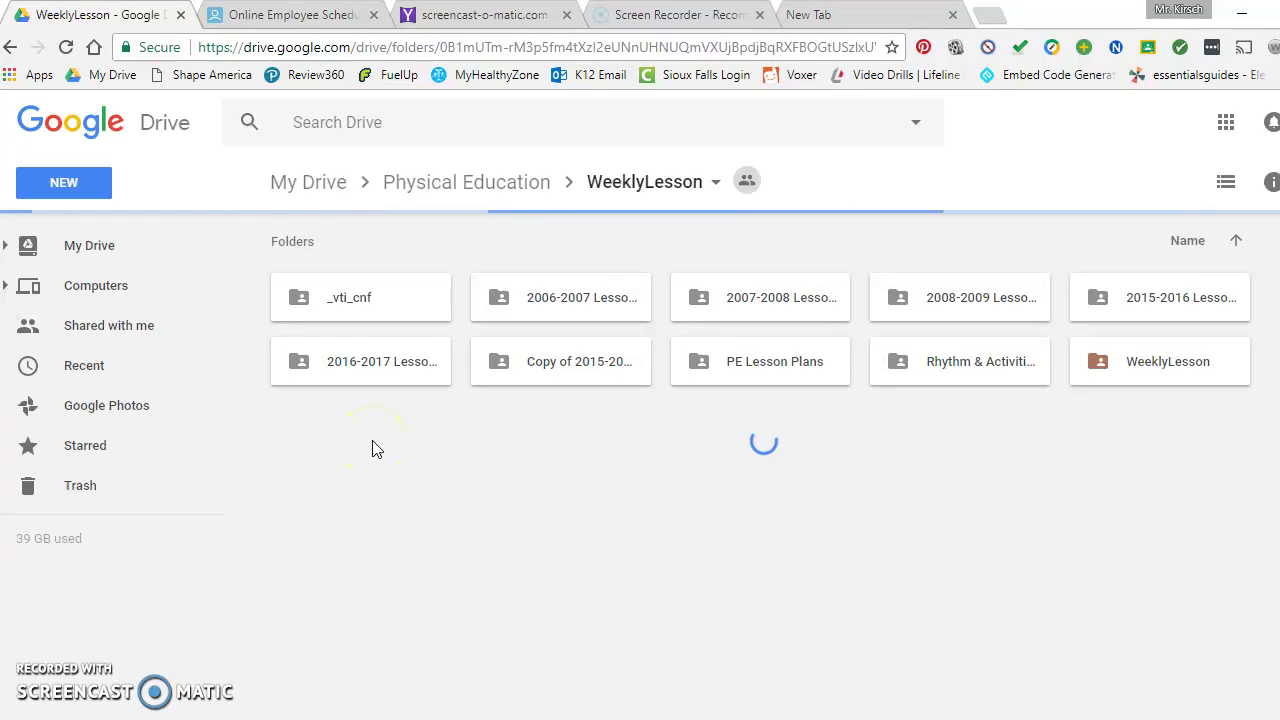
Locate the original and copied 2015-2016 Lesson Plans folders, open the copy and look through the files arriving in it.
{"action": "left_click", "coordinate": [590, 367]}
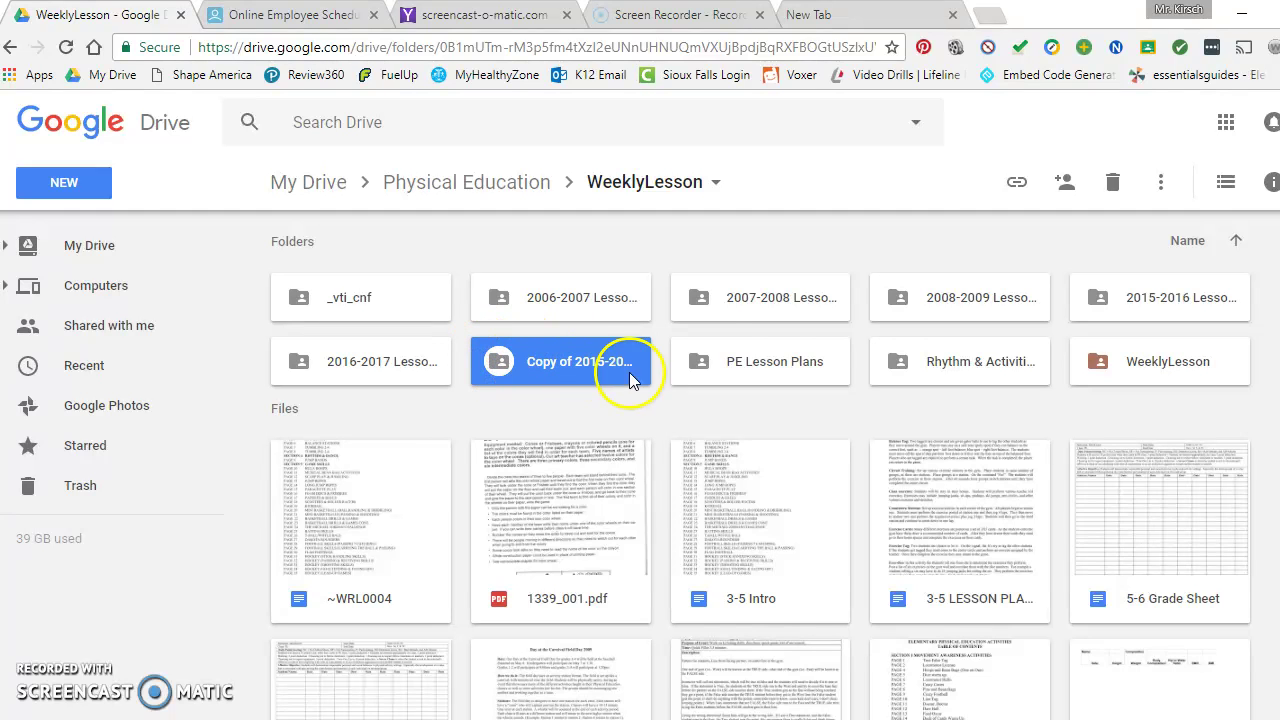
{"action": "left_click", "coordinate": [1140, 300]}
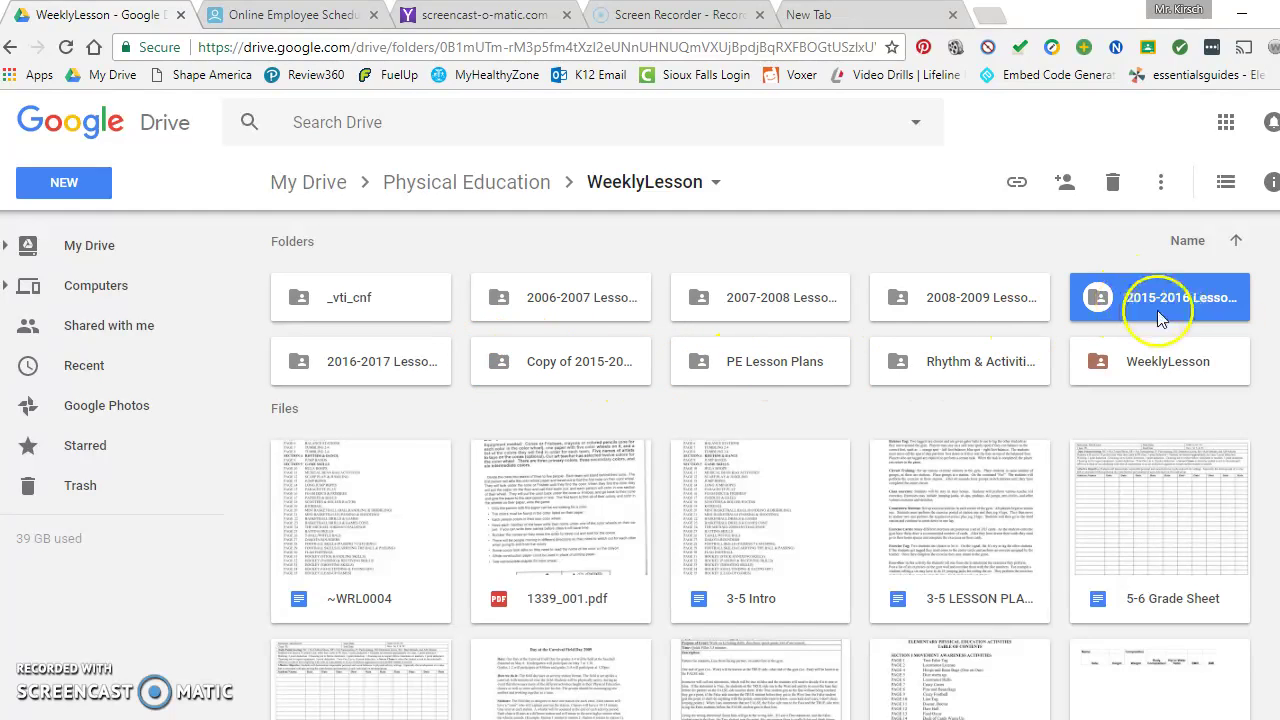
{"action": "double_click", "coordinate": [566, 365]}
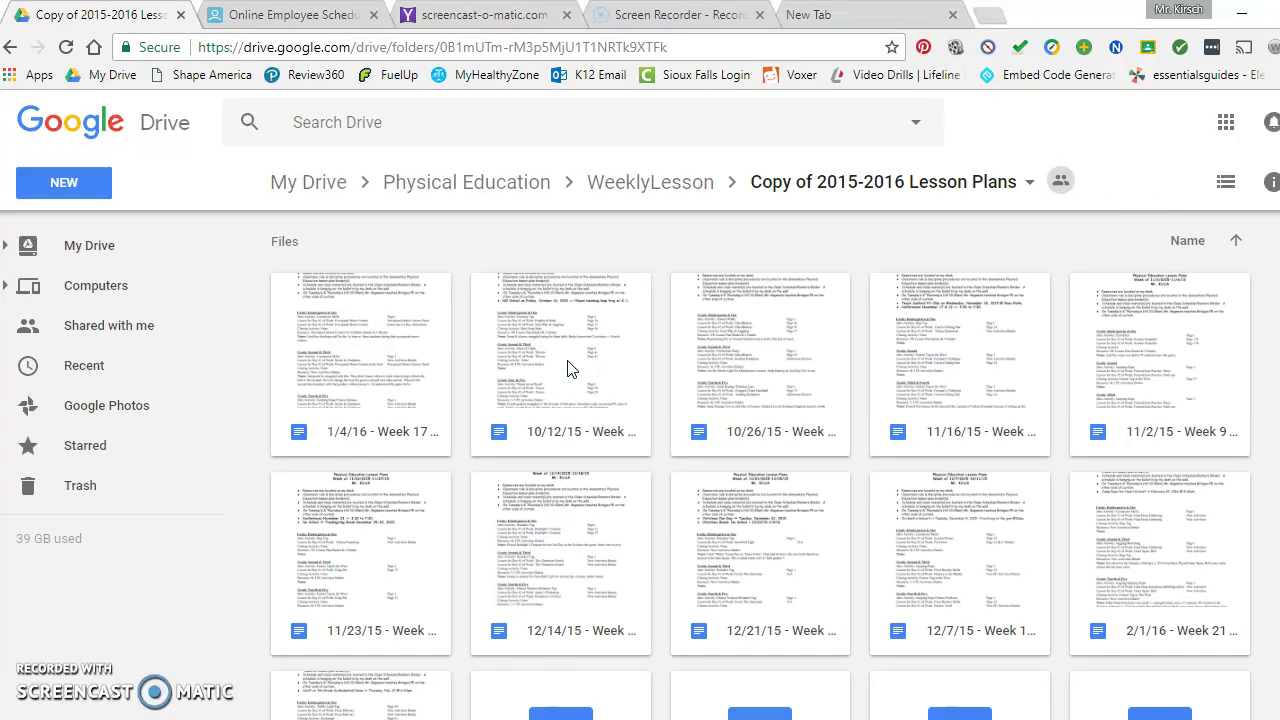
{"action": "scroll", "coordinate": [840, 366], "scroll_direction": "down", "scroll_amount": 3}
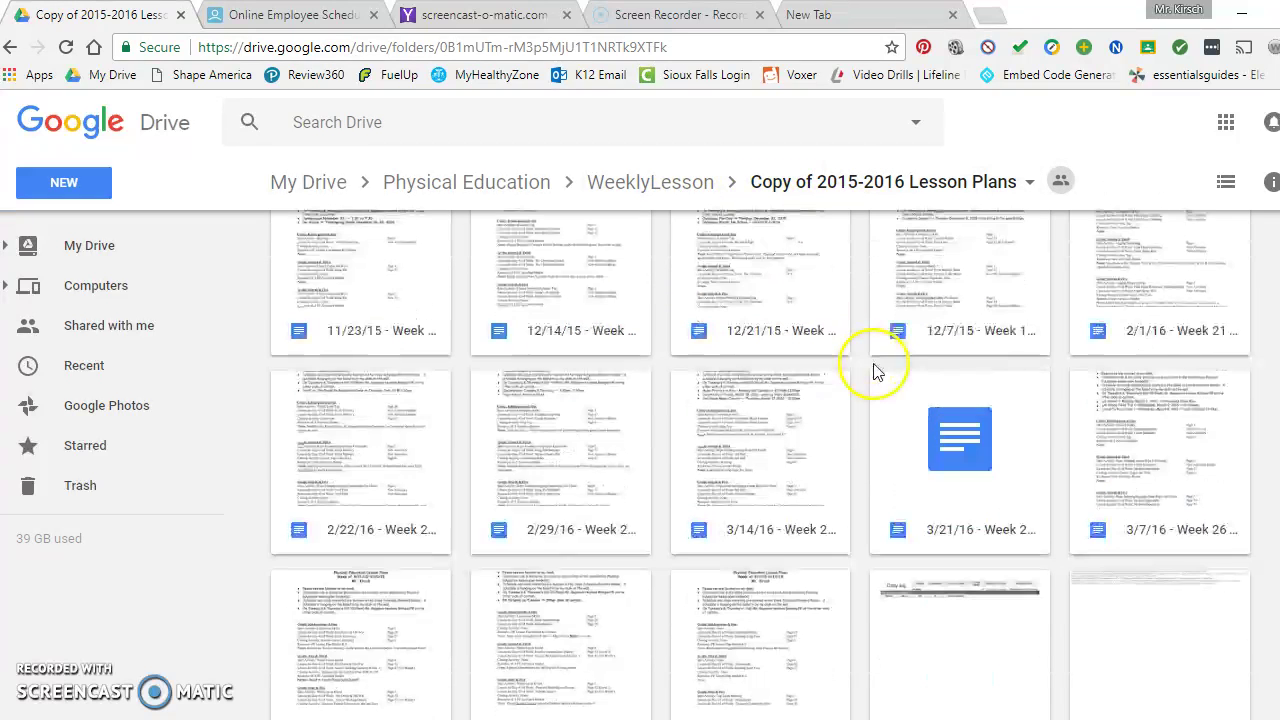
{"action": "scroll", "coordinate": [929, 280], "scroll_direction": "down", "scroll_amount": 1}
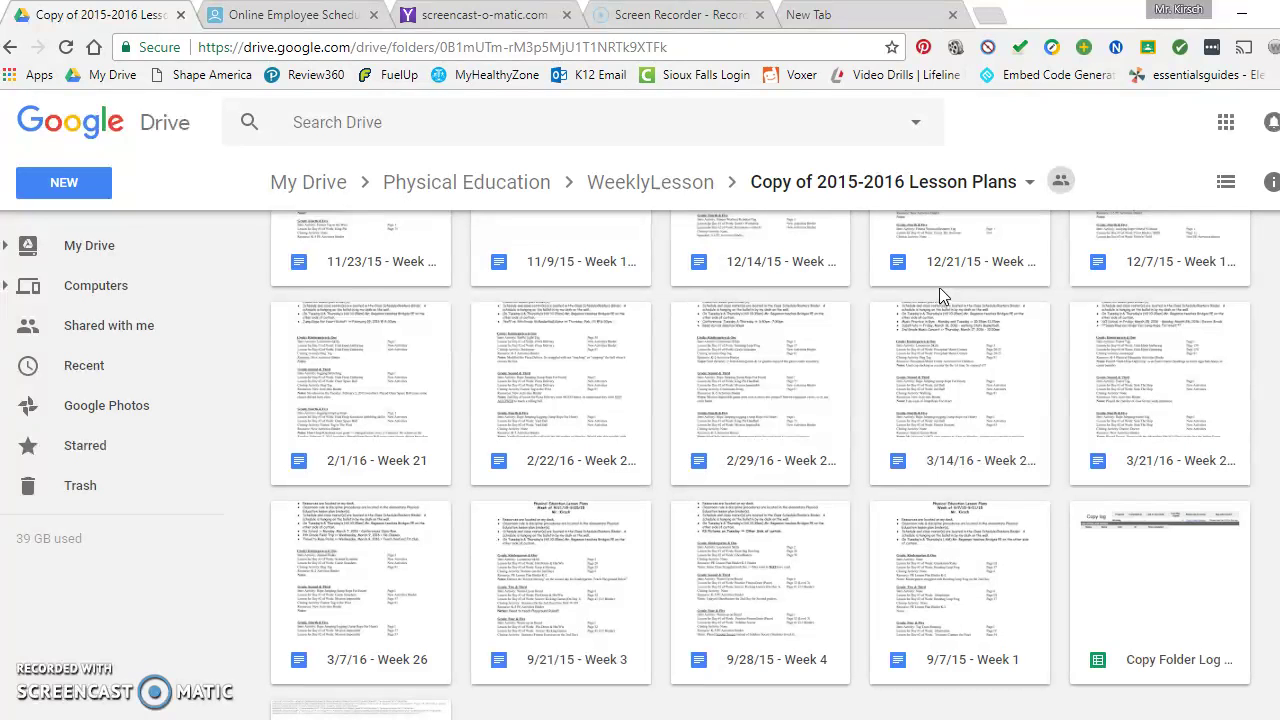
{"action": "scroll", "coordinate": [930, 485], "scroll_direction": "up", "scroll_amount": 4}
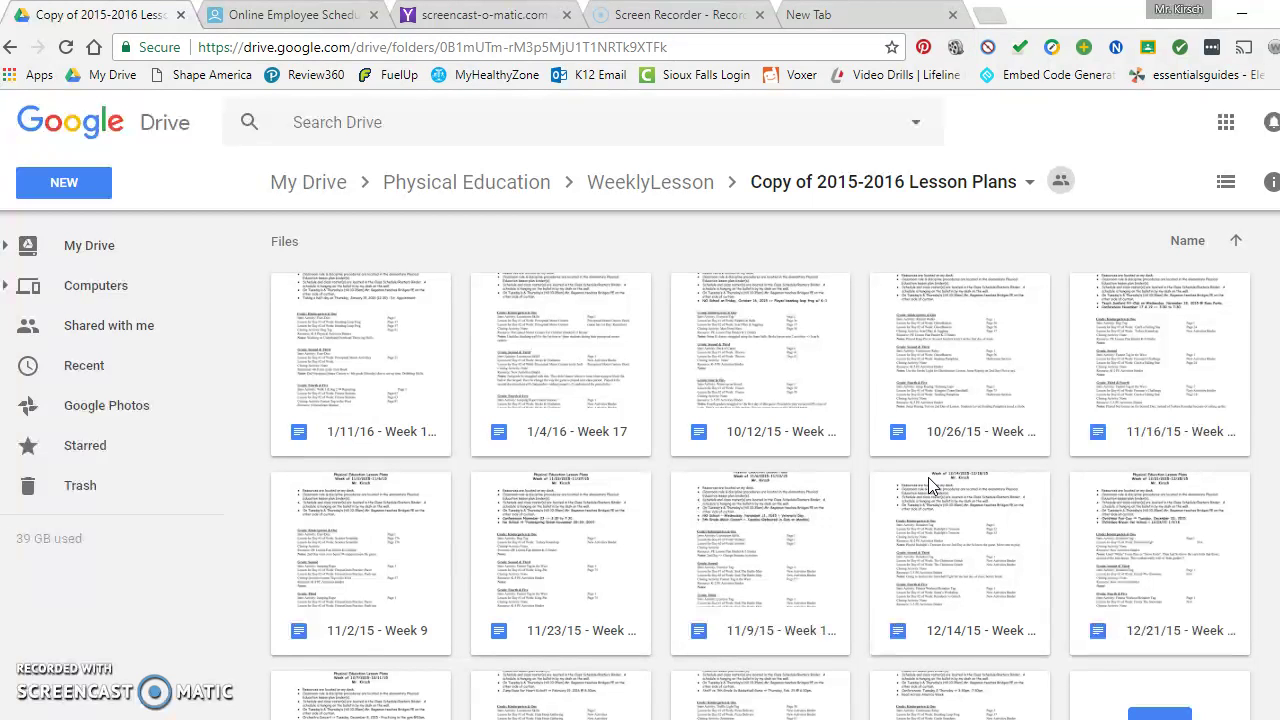
{"action": "scroll", "coordinate": [1075, 460], "scroll_direction": "down", "scroll_amount": 4}
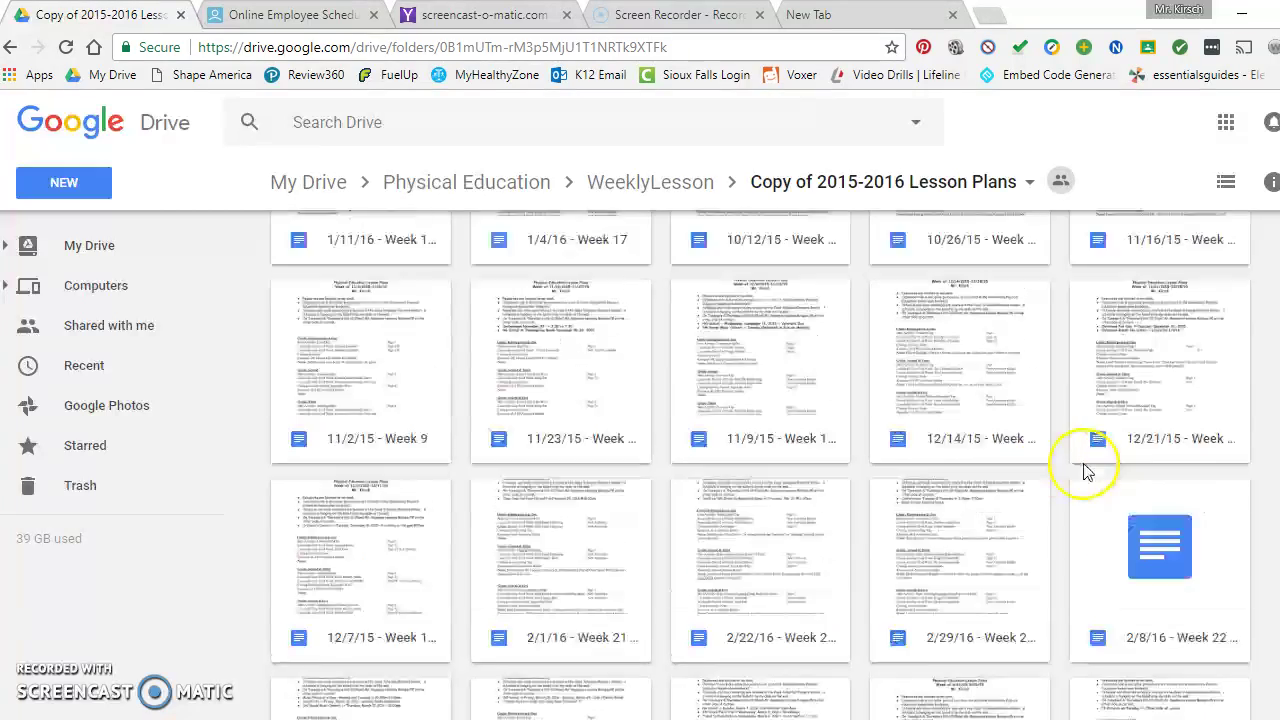
{"action": "scroll", "coordinate": [940, 548], "scroll_direction": "down", "scroll_amount": 2}
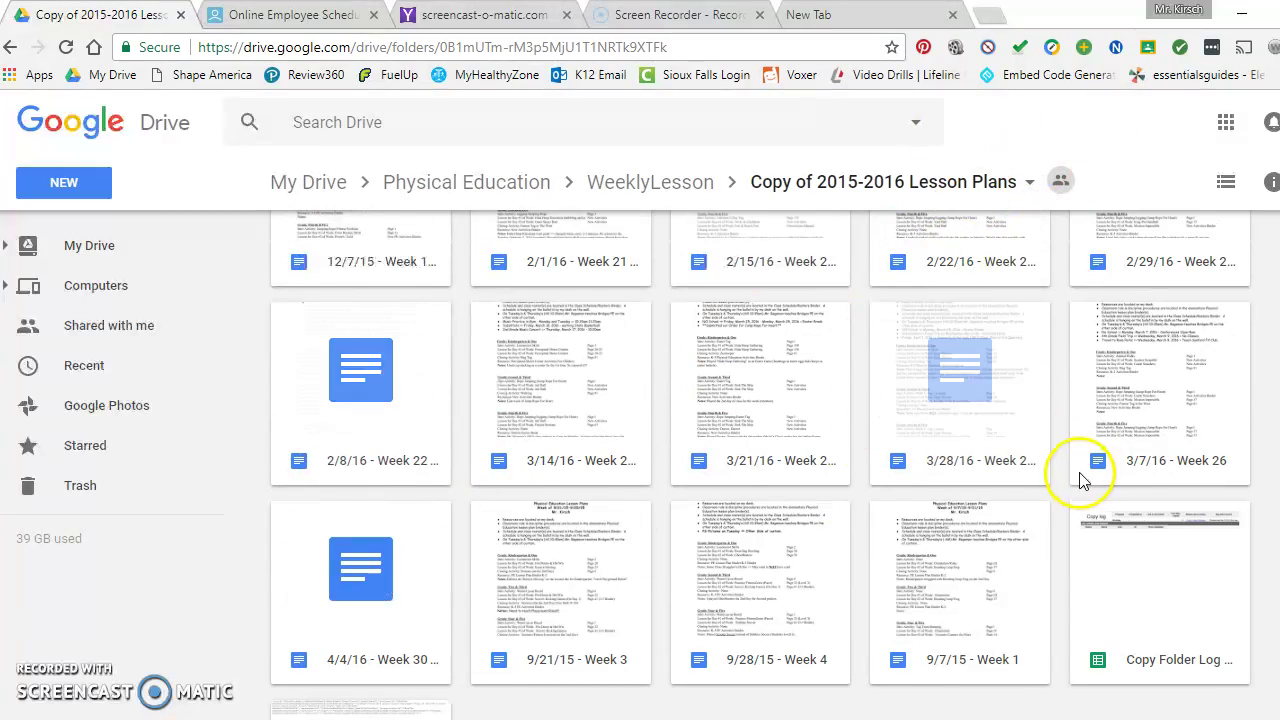
{"action": "left_click", "coordinate": [322, 15]}
{"action": "left_click", "coordinate": [492, 14]}
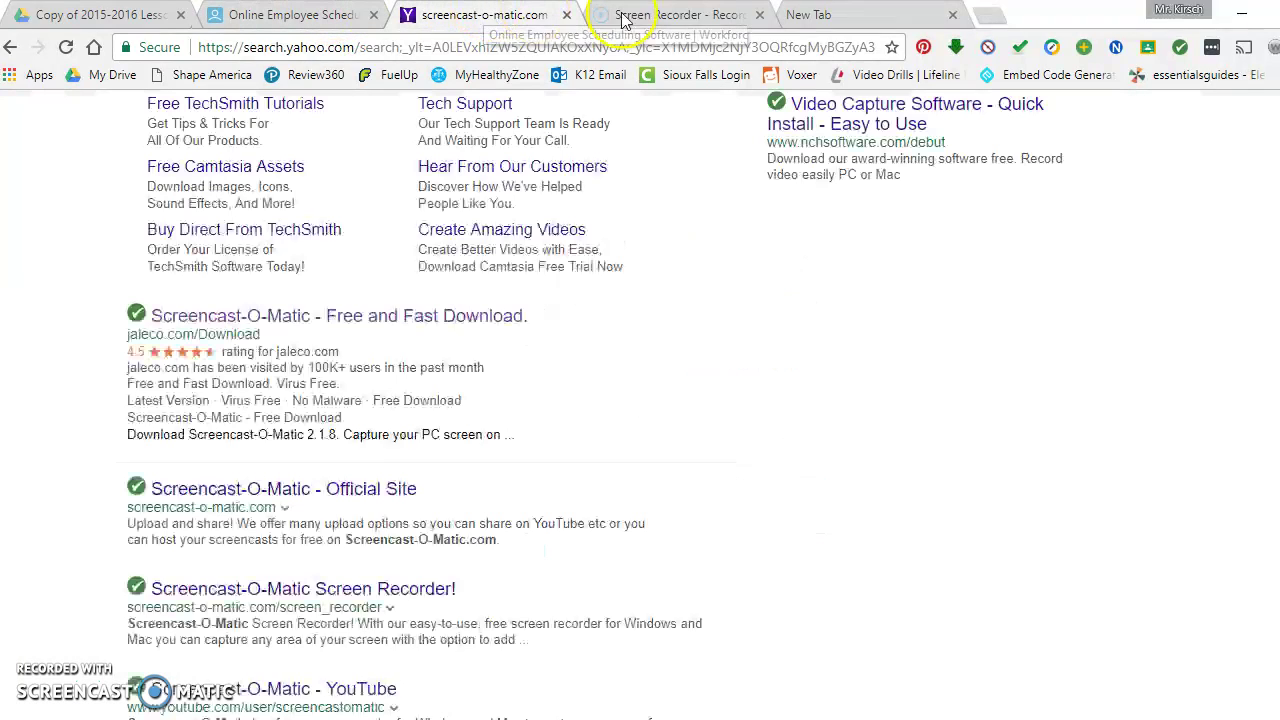
{"action": "left_click", "coordinate": [648, 15]}
{"action": "left_click", "coordinate": [808, 15]}
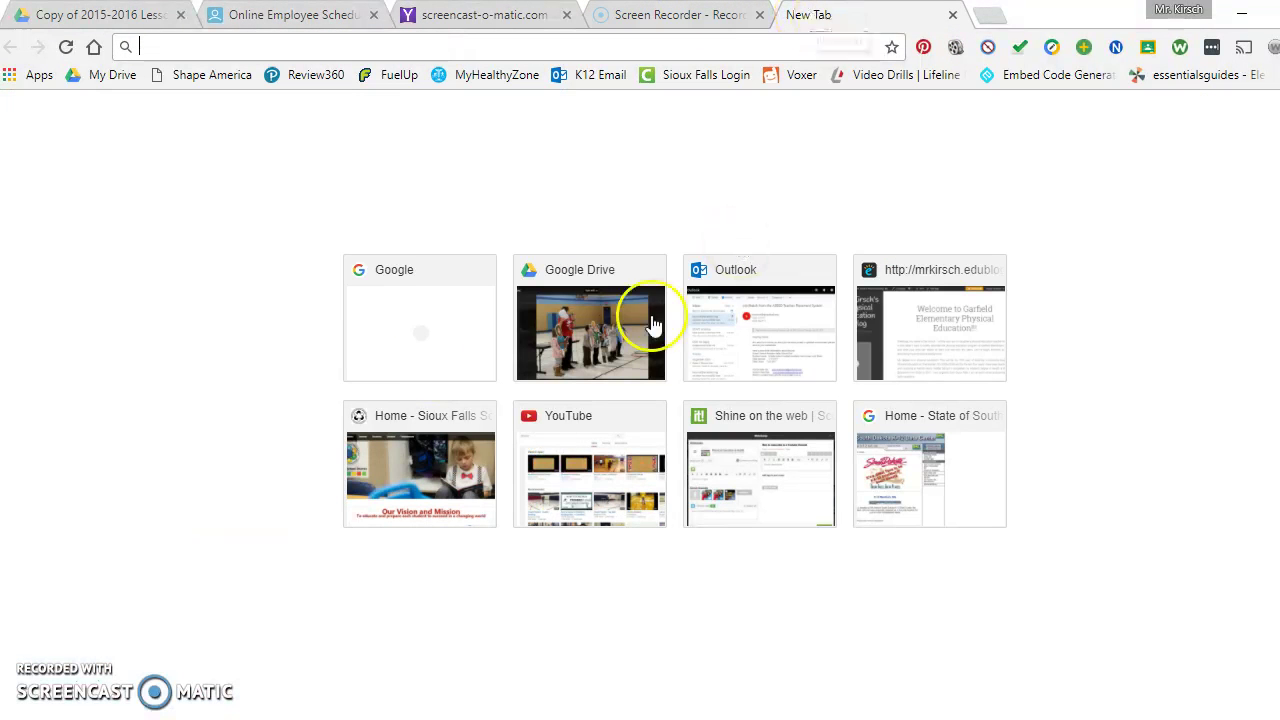
{"action": "left_click", "coordinate": [440, 358]}
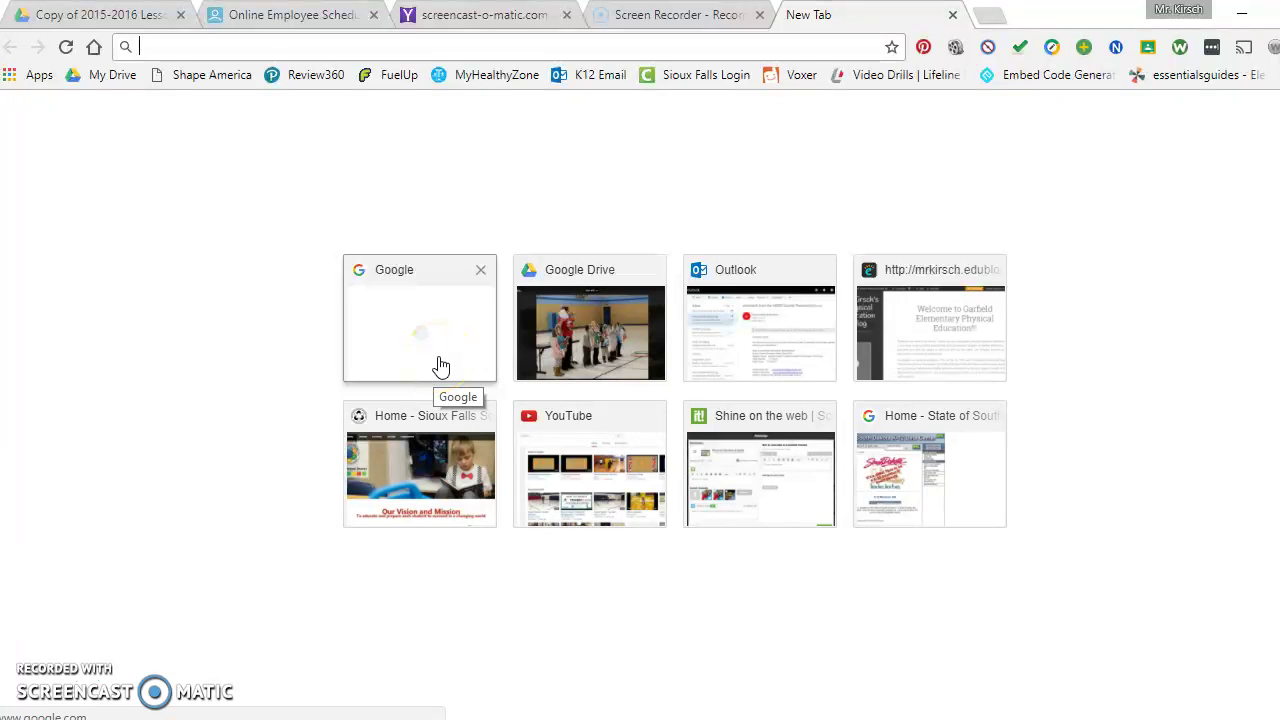